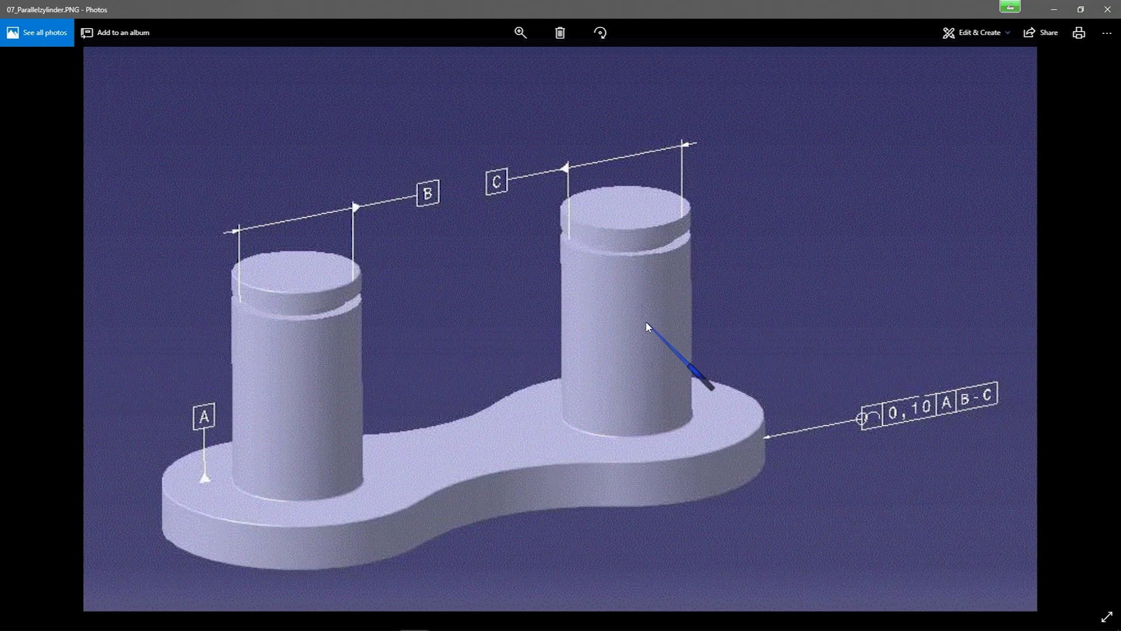
- Hide Photos and load the 2019_Up_07 plan from Desktop > 2019_update > Prüfpläne-Daten
{"action": "left_click", "coordinate": [1055, 12]}
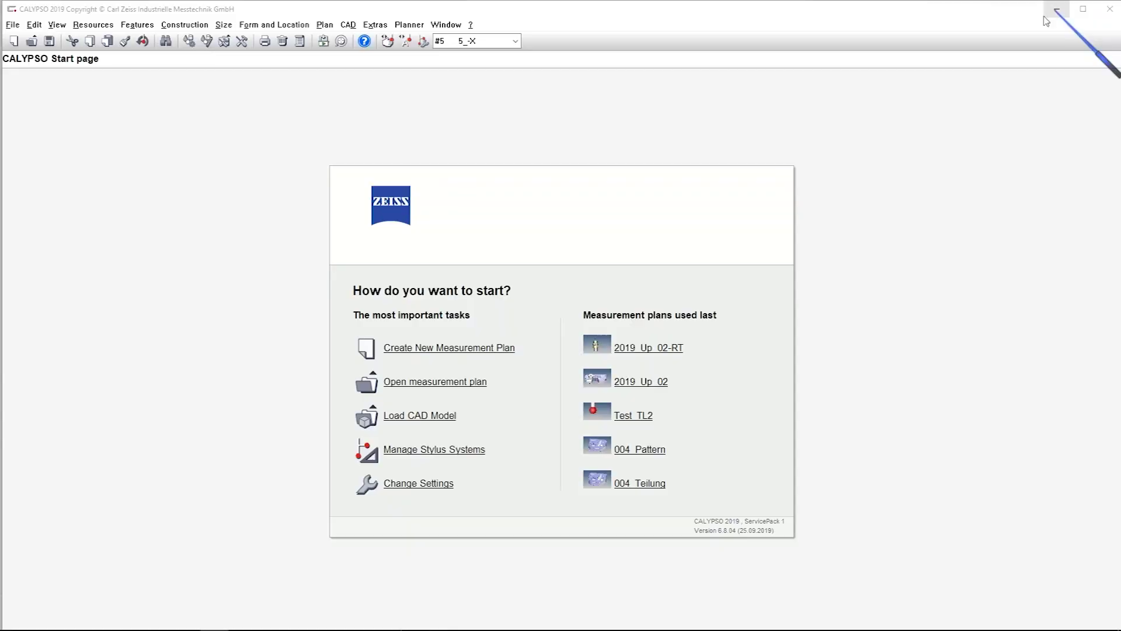
{"action": "left_click", "coordinate": [420, 348]}
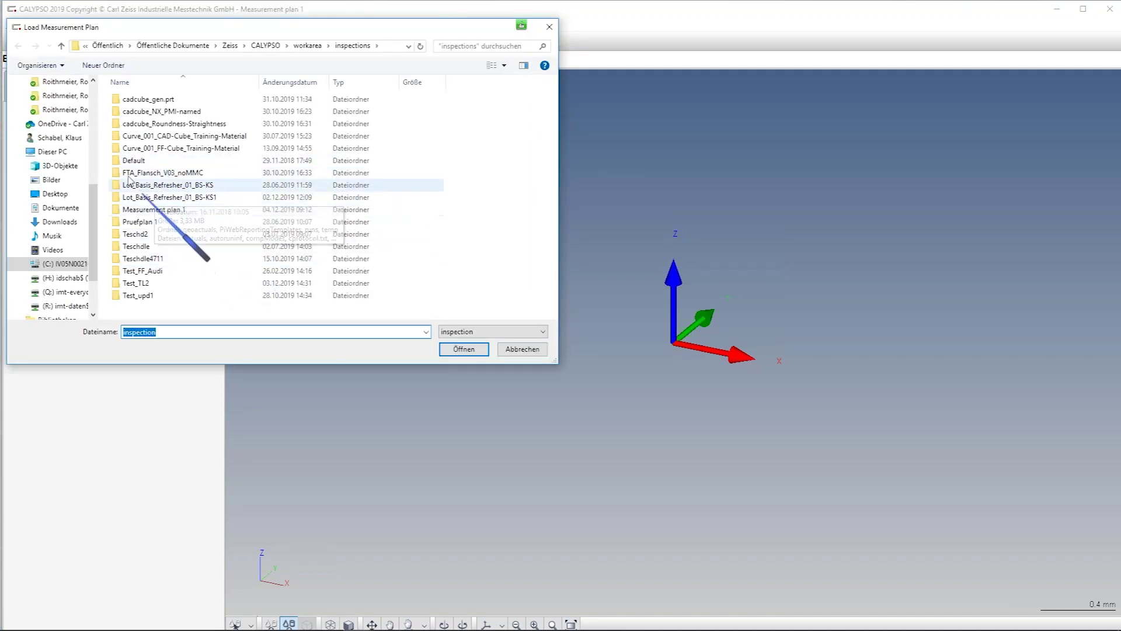
{"action": "scroll", "coordinate": [64, 221], "scroll_direction": "up", "scroll_amount": 6}
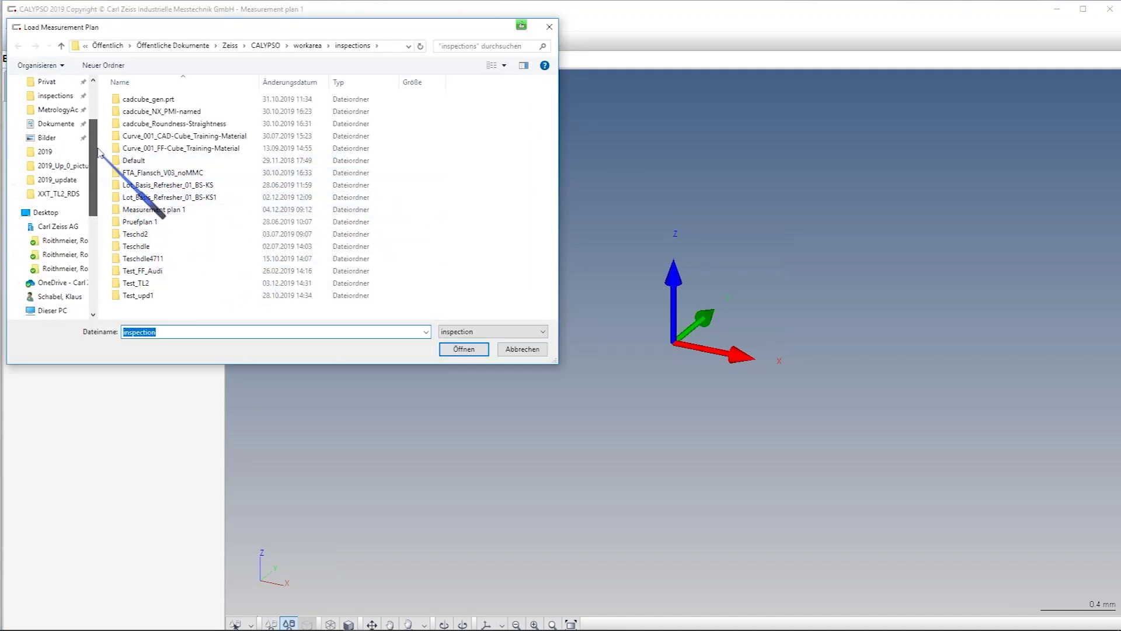
{"action": "left_click", "coordinate": [50, 100]}
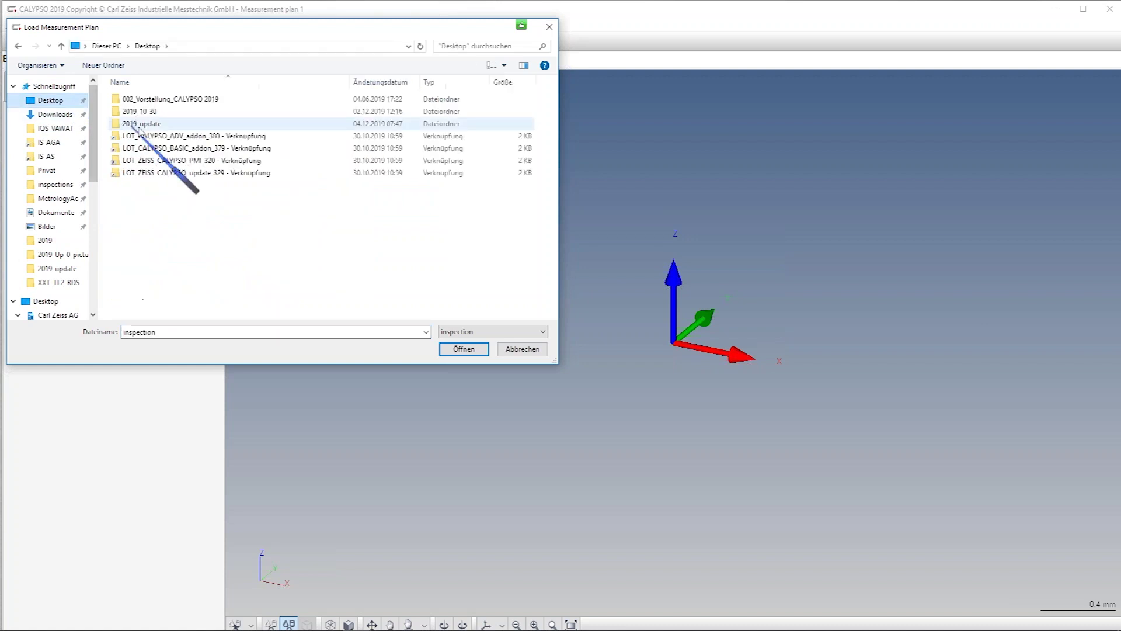
{"action": "double_click", "coordinate": [155, 124]}
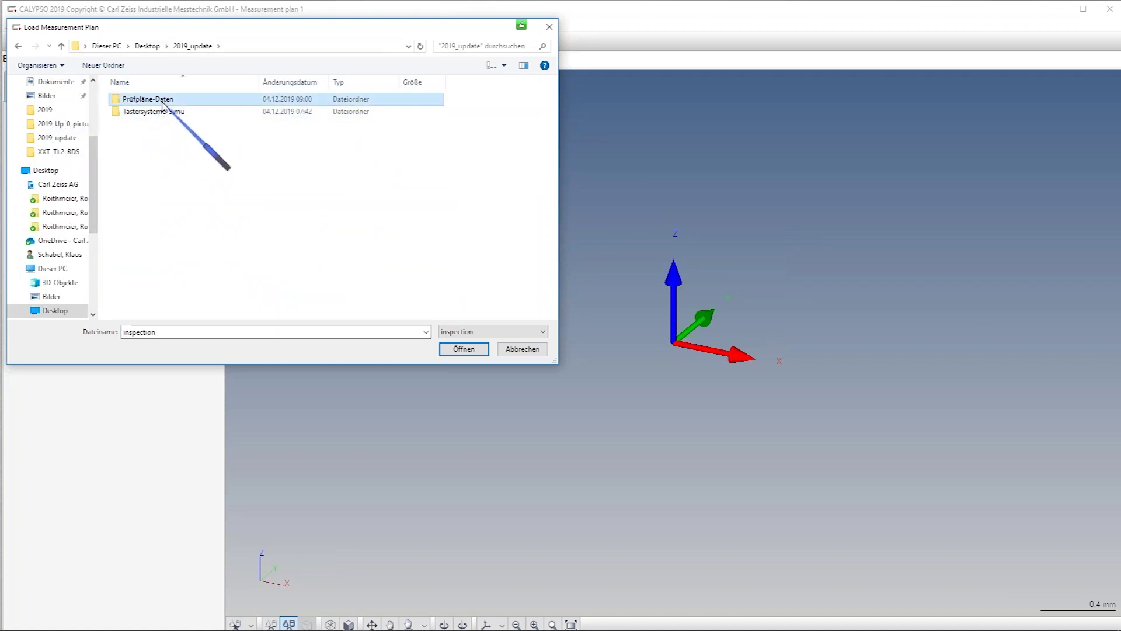
{"action": "double_click", "coordinate": [161, 100]}
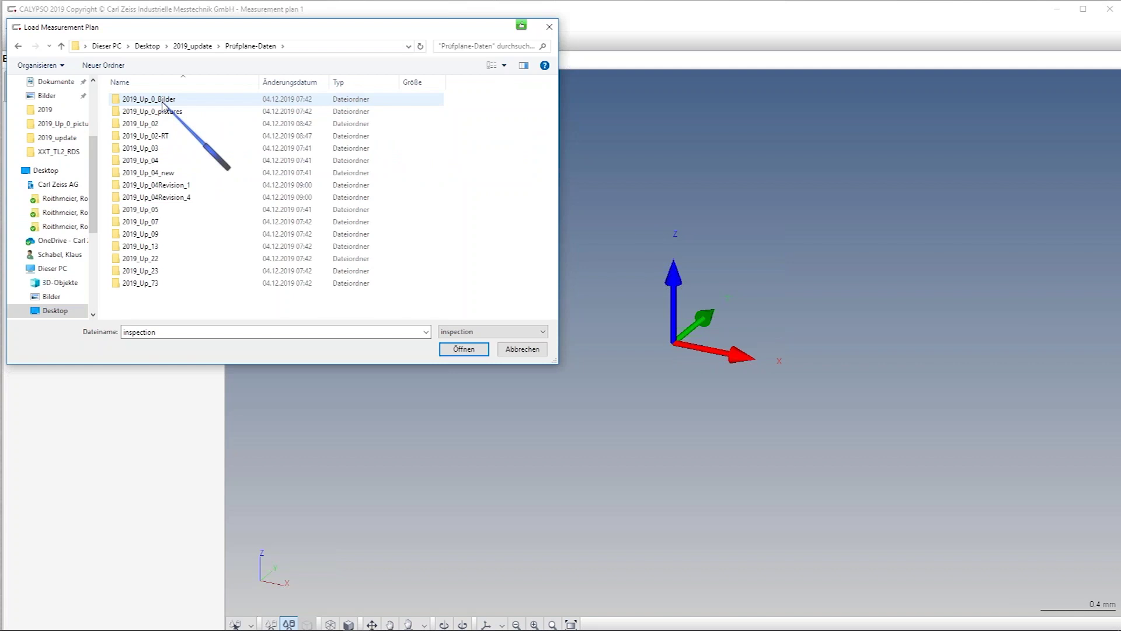
{"action": "double_click", "coordinate": [156, 223]}
{"action": "left_click", "coordinate": [462, 348]}
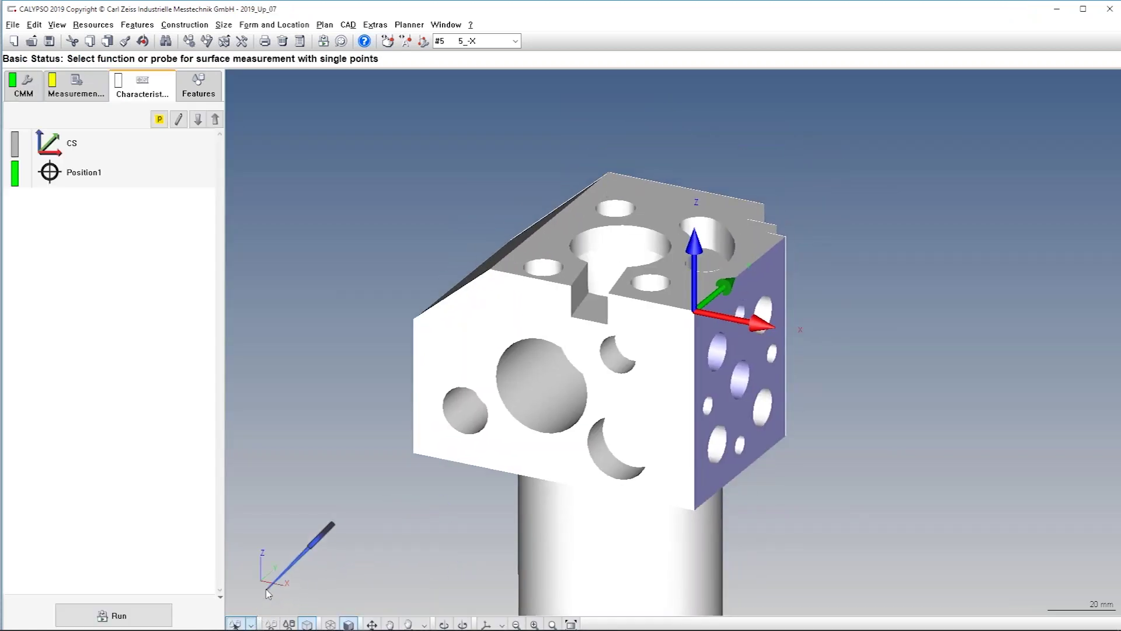
- Maximize the window, set picking to Defined Features, and pick both top-face 12 mm holes
{"action": "left_click", "coordinate": [1087, 8]}
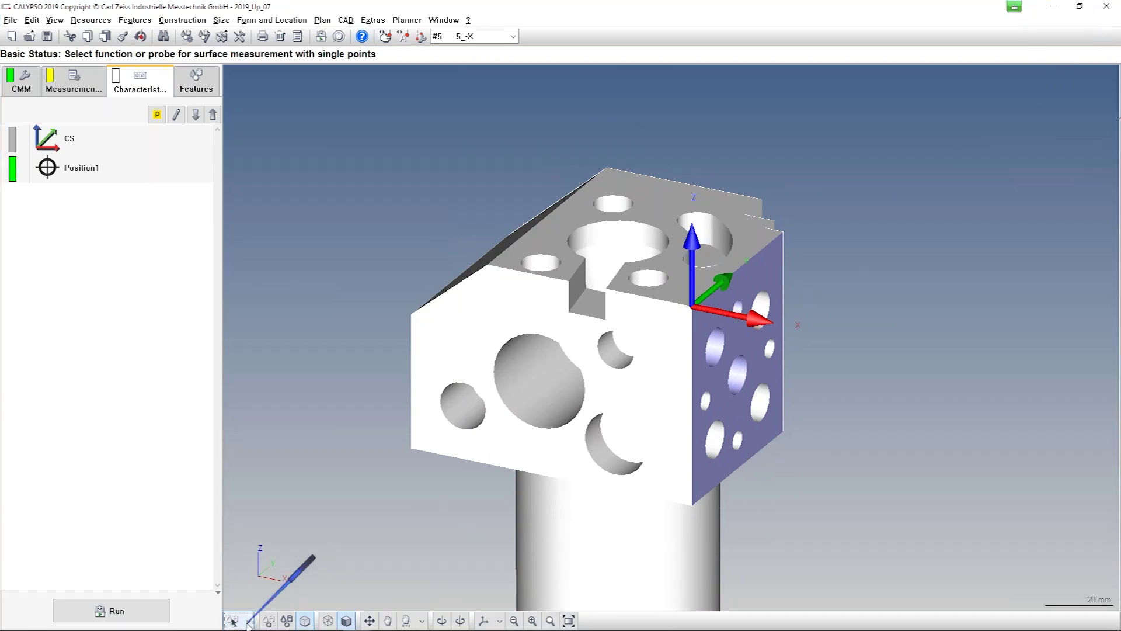
{"action": "left_click", "coordinate": [250, 621]}
{"action": "left_click", "coordinate": [262, 580]}
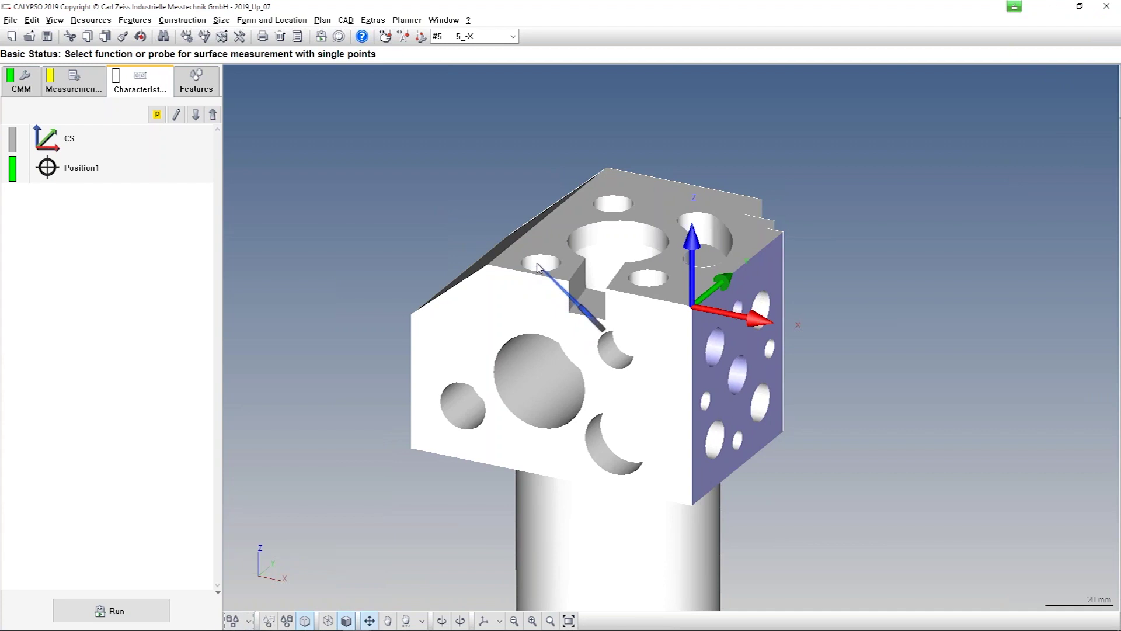
{"action": "double_click", "coordinate": [538, 266]}
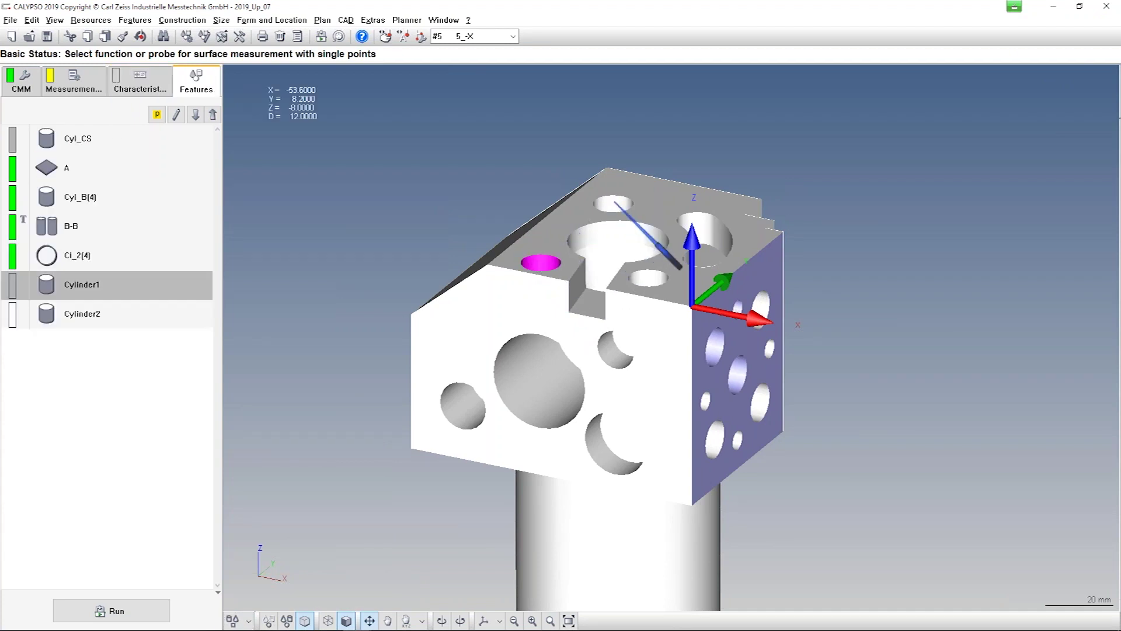
{"action": "left_click", "coordinate": [614, 203]}
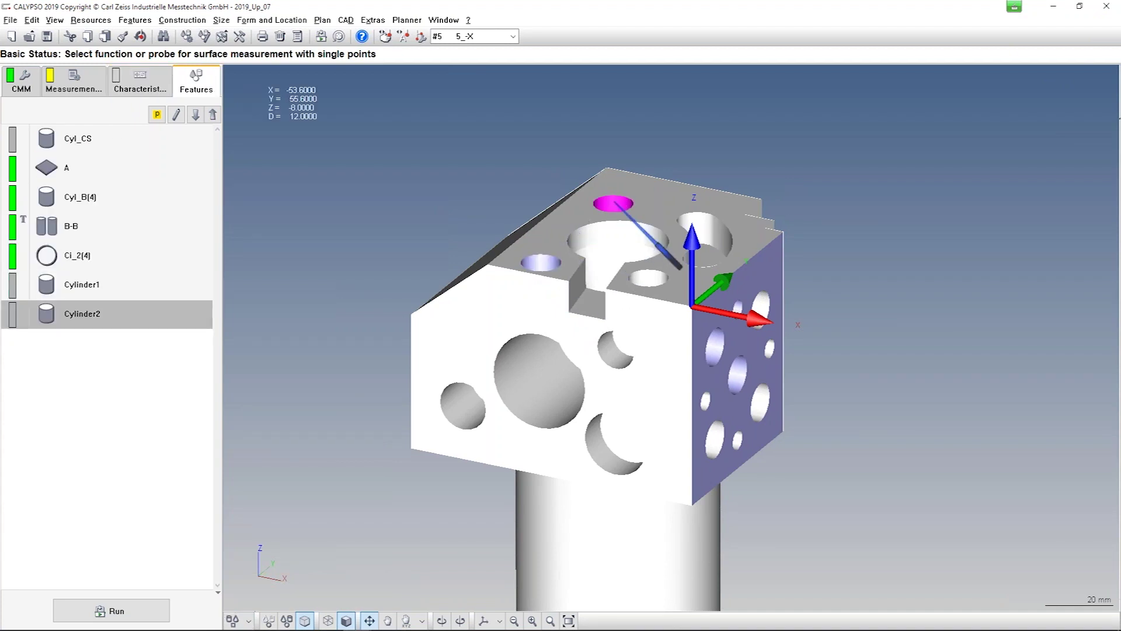
- Check and confirm the Cylinder1 and Cylinder2 definitions (D 12, depth 8)
{"action": "double_click", "coordinate": [93, 285]}
{"action": "scroll", "coordinate": [429, 315], "scroll_direction": "up", "scroll_amount": 3}
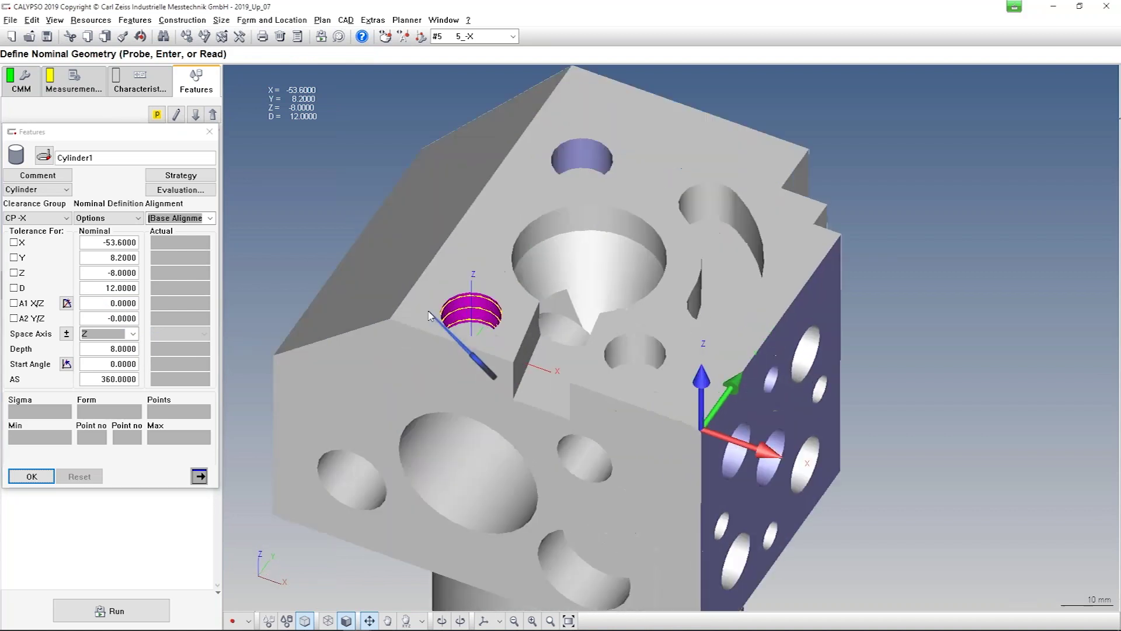
{"action": "left_click", "coordinate": [32, 476]}
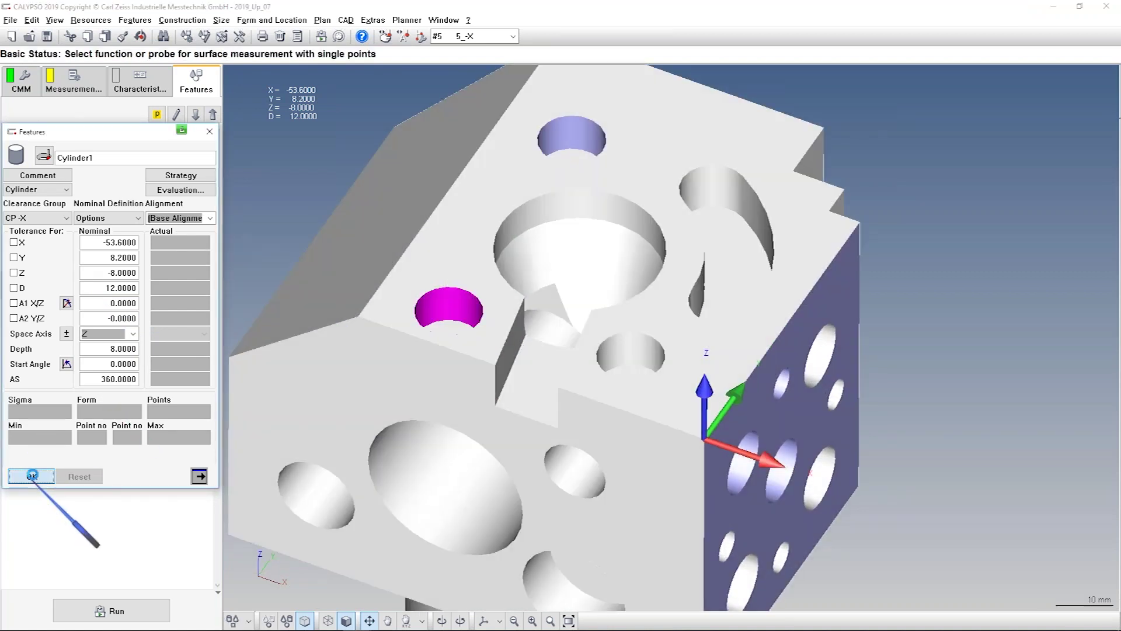
{"action": "double_click", "coordinate": [54, 318]}
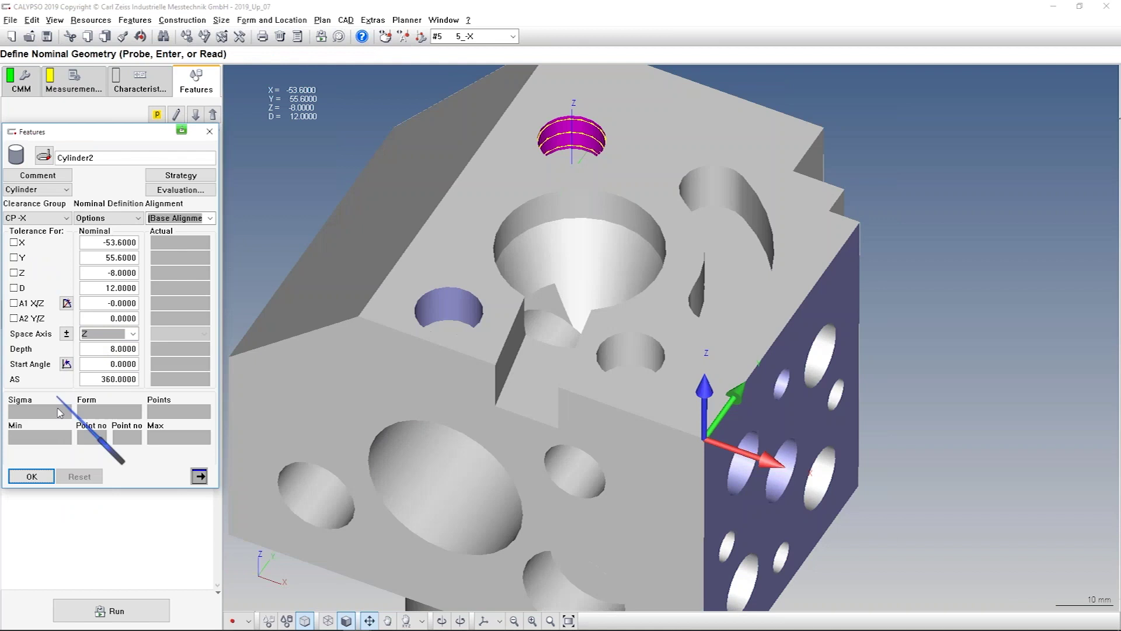
{"action": "left_click", "coordinate": [43, 478]}
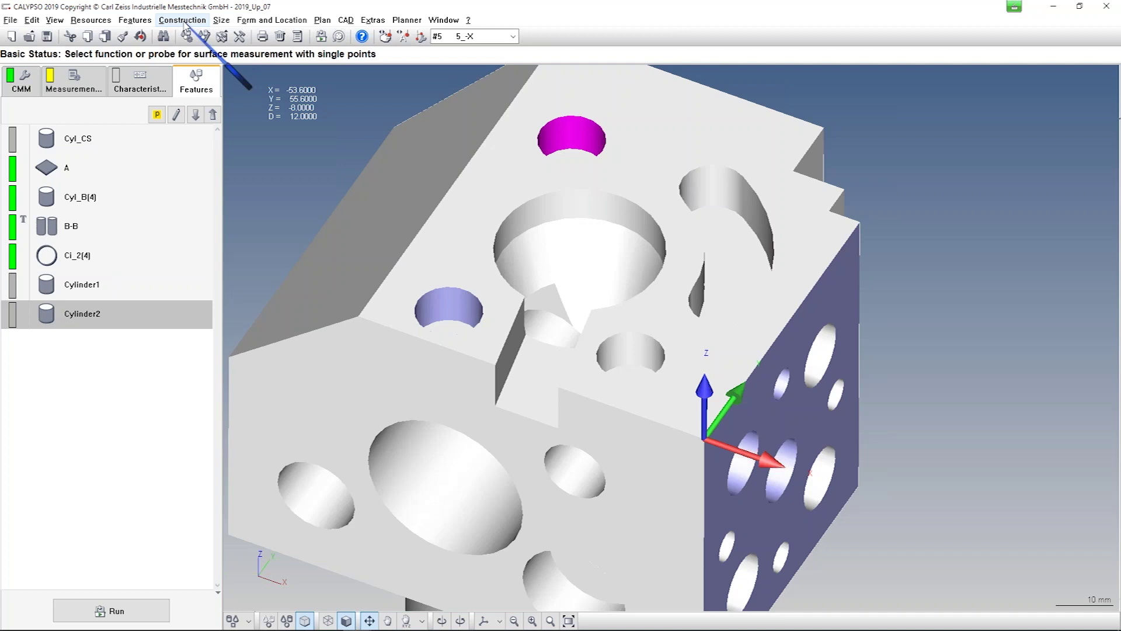
{"action": "left_click", "coordinate": [135, 20]}
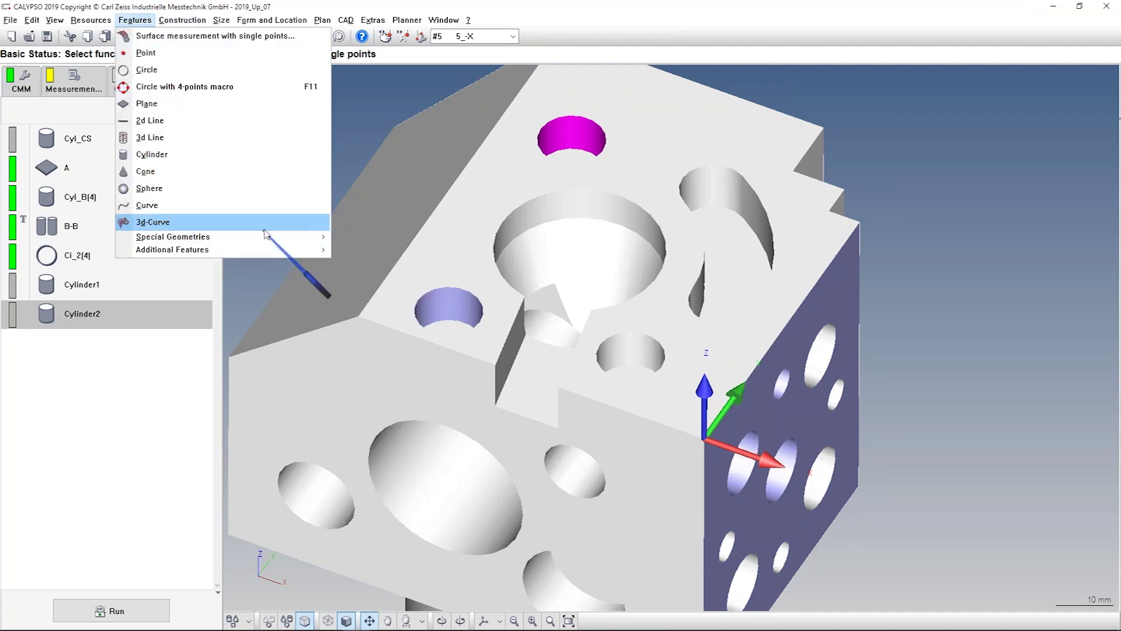
- Insert a Parallel Cylinder from Features > Special Geometries
{"action": "mouse_move", "coordinate": [286, 237]}
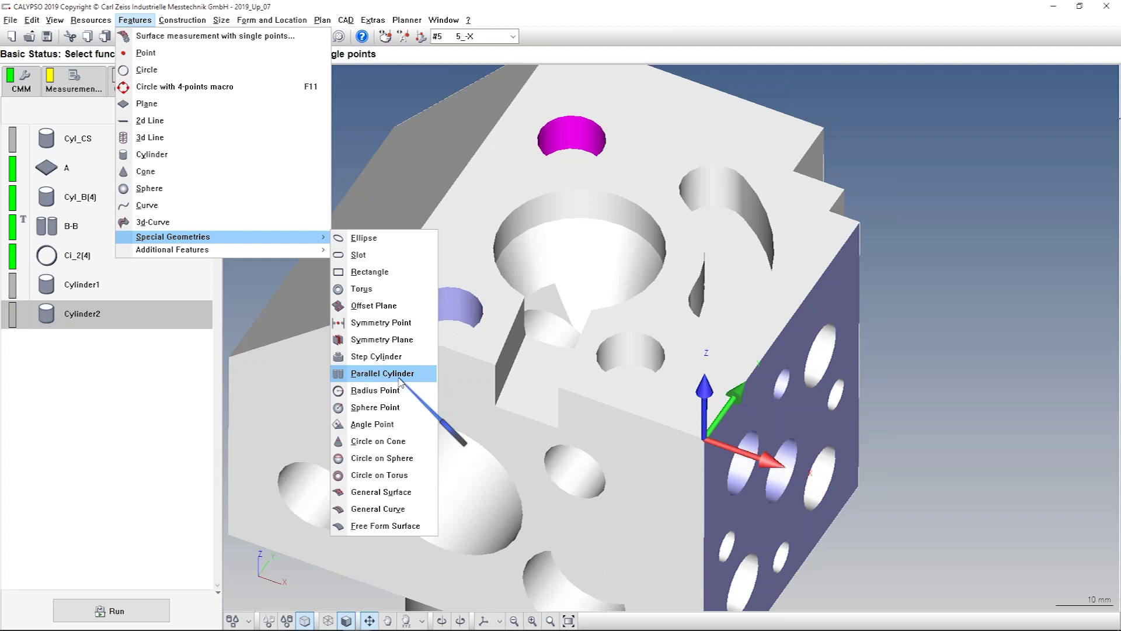
{"action": "left_click", "coordinate": [382, 373]}
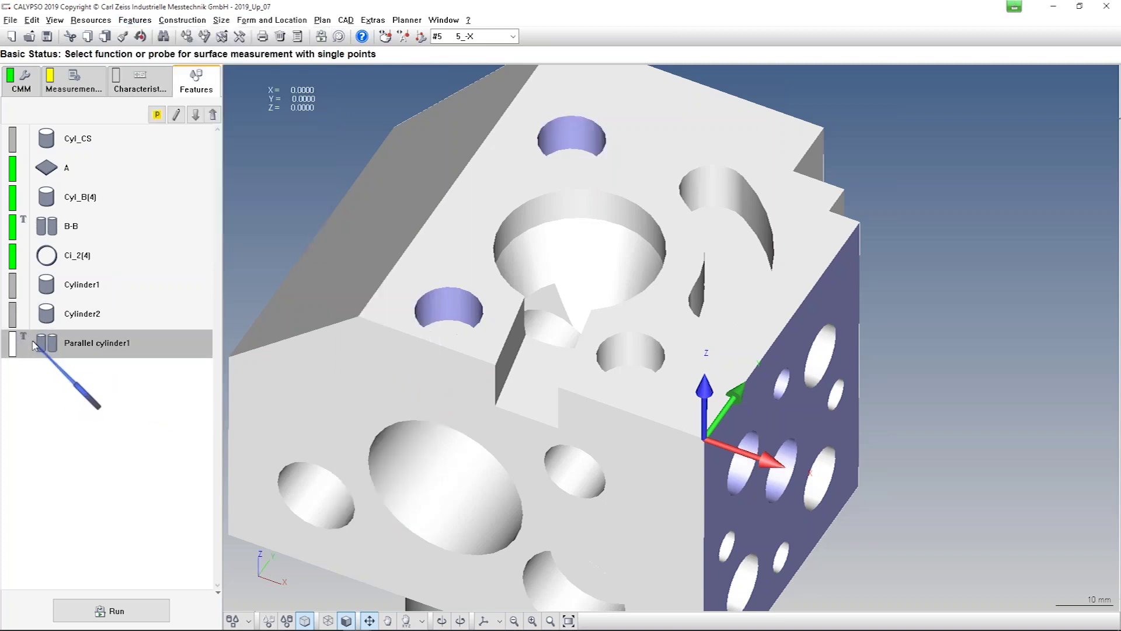
- Set Parallel cylinder1 to recall Cylinder1 and Cylinder2 points, giving nominal X -53.6, Y 31.9
{"action": "double_click", "coordinate": [73, 347]}
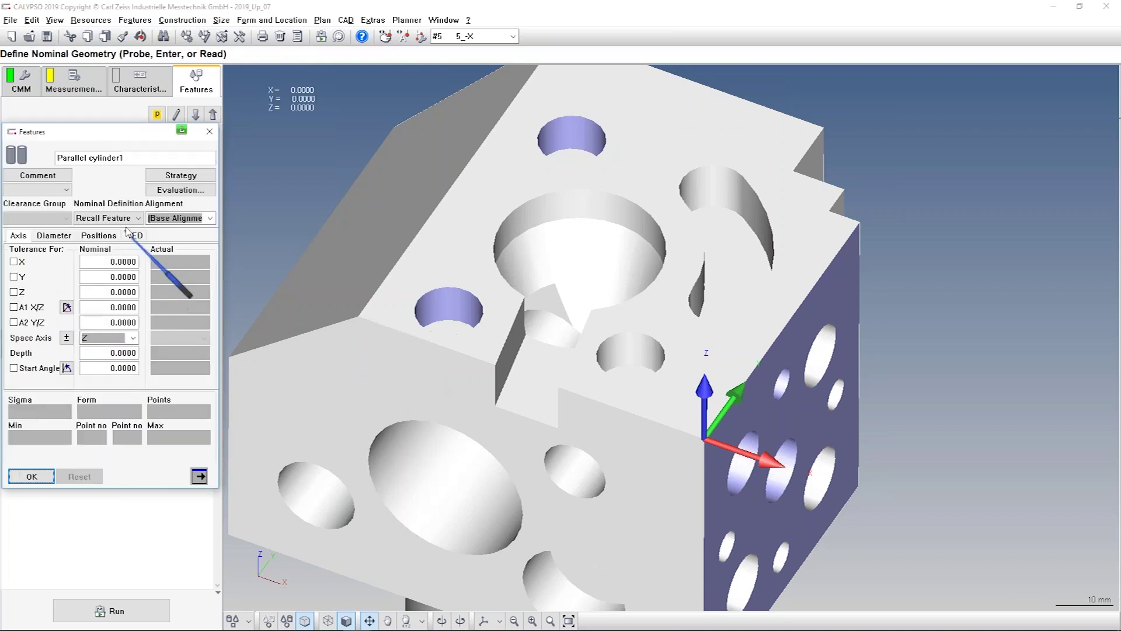
{"action": "left_click", "coordinate": [133, 225]}
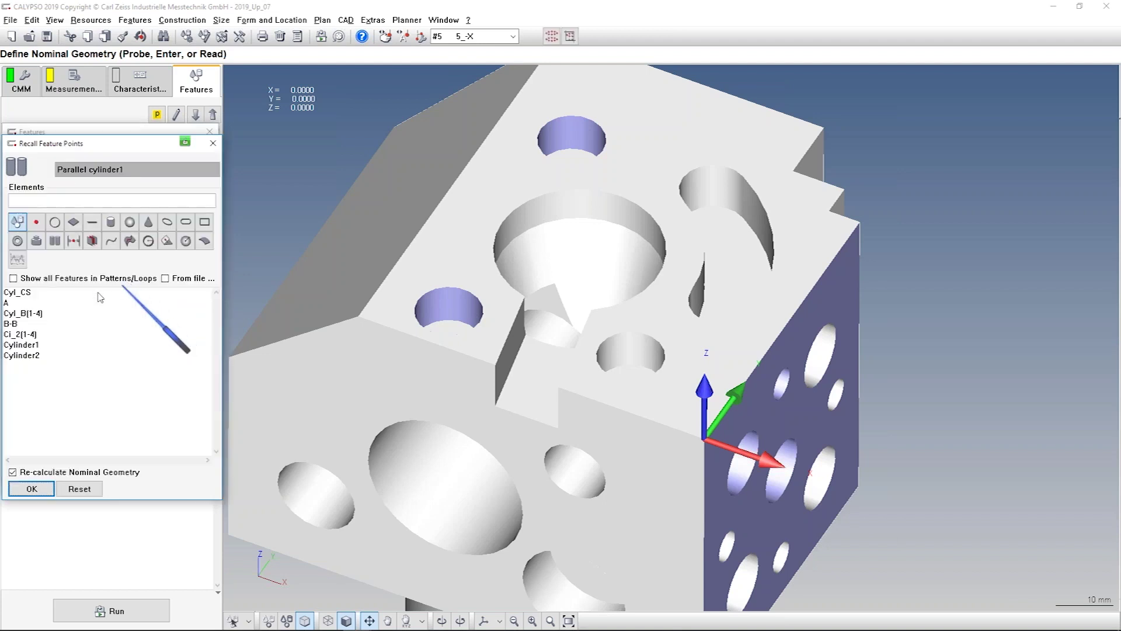
{"action": "left_click", "coordinate": [33, 348]}
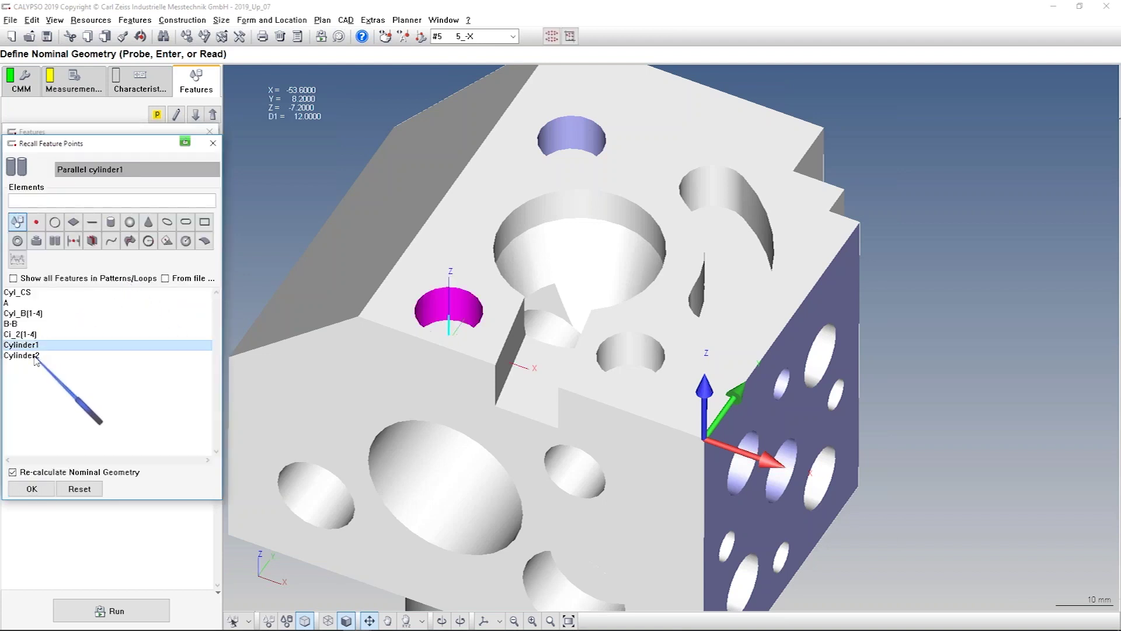
{"action": "left_click", "coordinate": [24, 355], "text": "ctrl"}
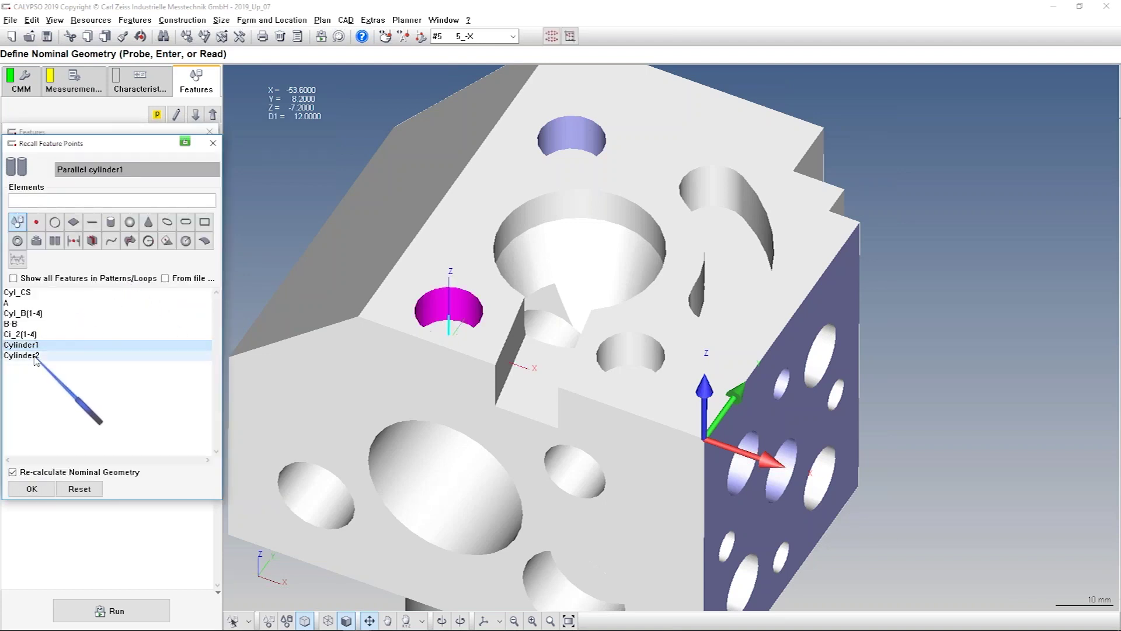
{"action": "left_click", "coordinate": [33, 489]}
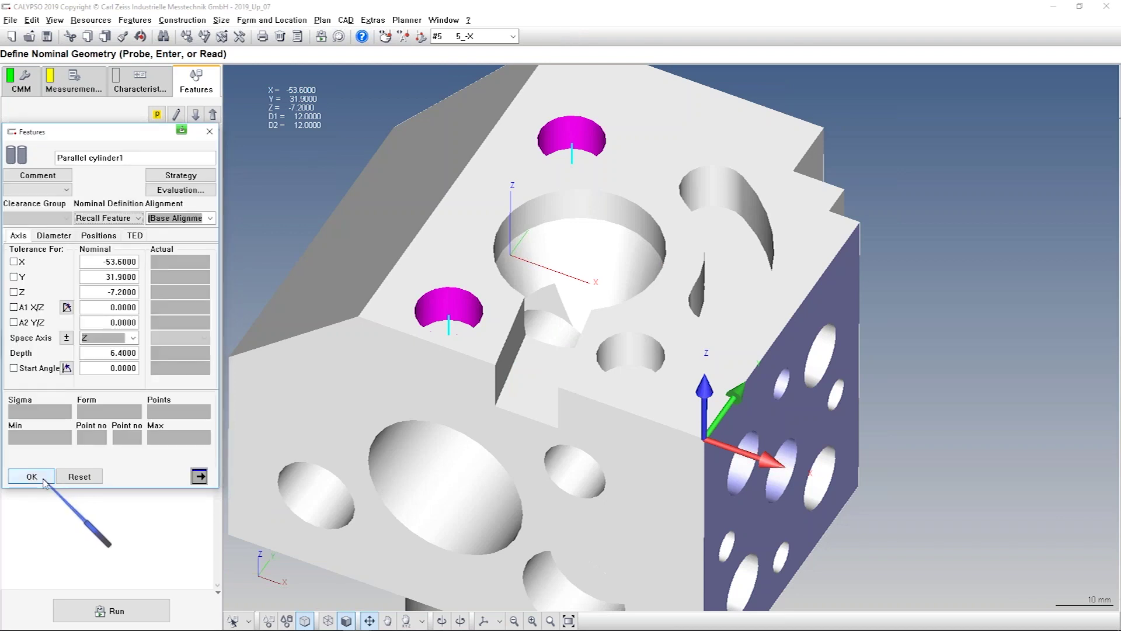
{"action": "left_click", "coordinate": [33, 474]}
{"action": "right_click", "coordinate": [85, 349]}
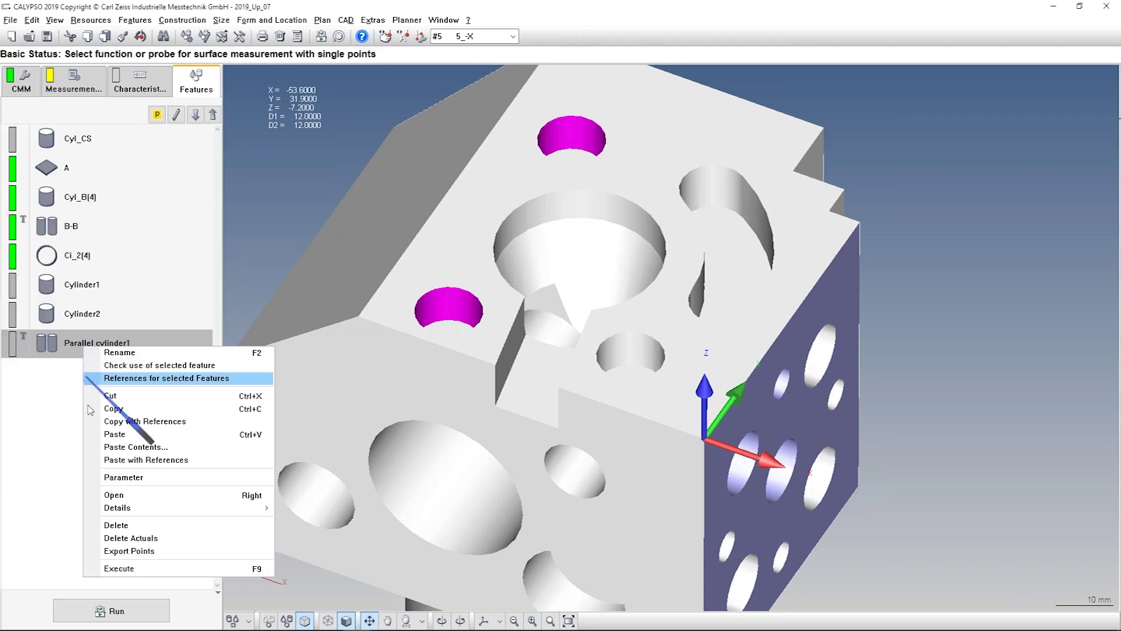
{"action": "left_click", "coordinate": [141, 570]}
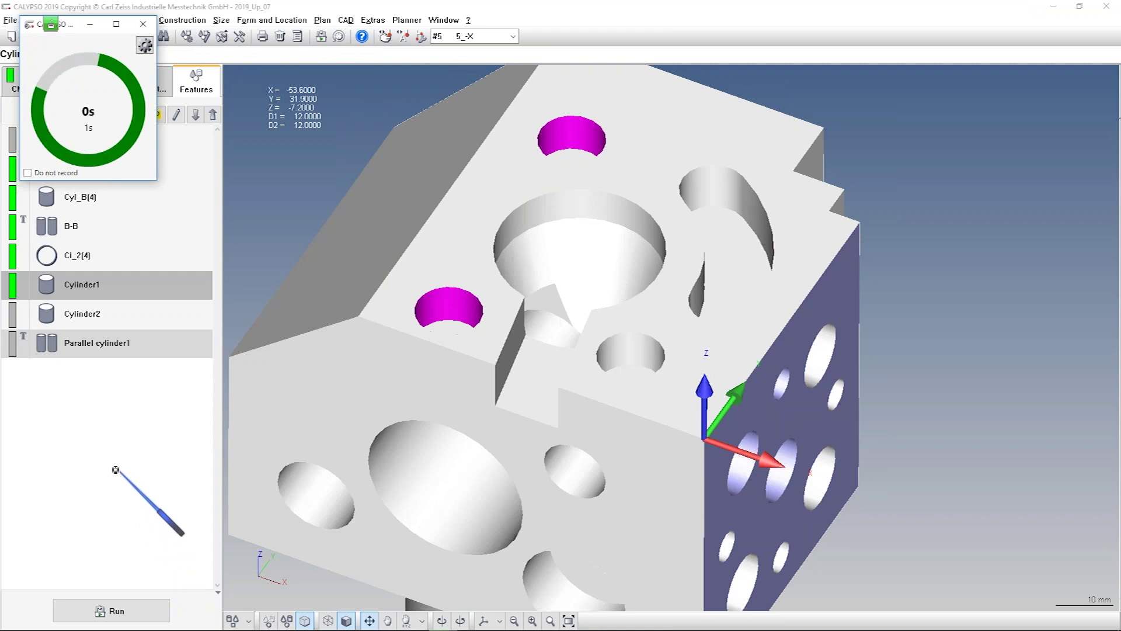
{"action": "double_click", "coordinate": [100, 344]}
{"action": "middle_click_drag", "start_coordinate": [487, 286], "coordinate": [494, 338]}
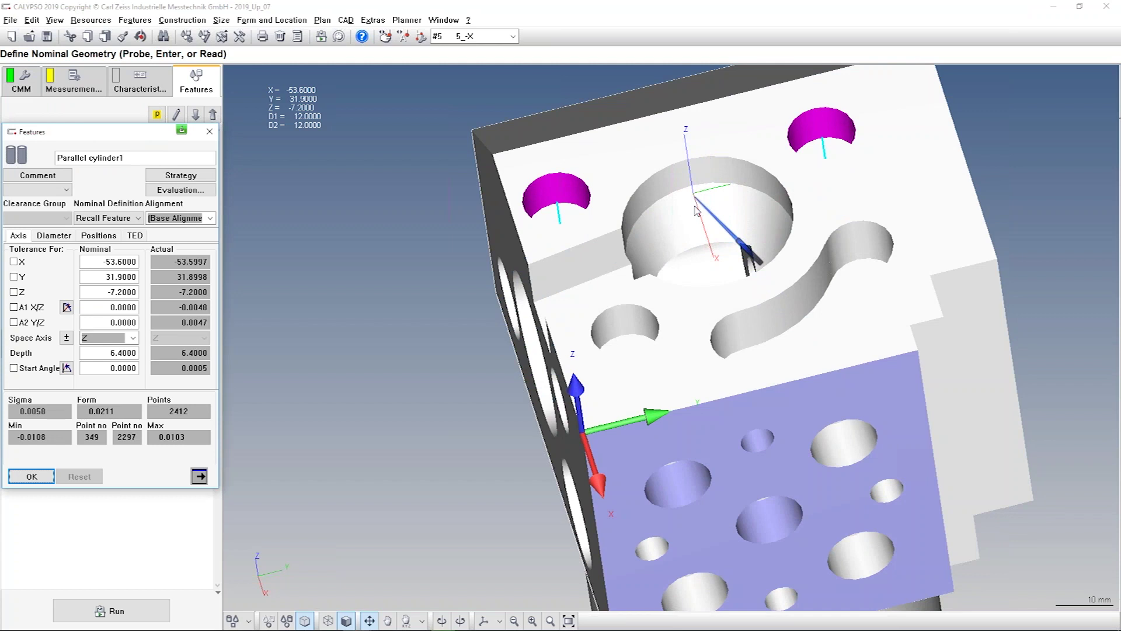
{"action": "middle_click_drag", "start_coordinate": [693, 201], "coordinate": [620, 221]}
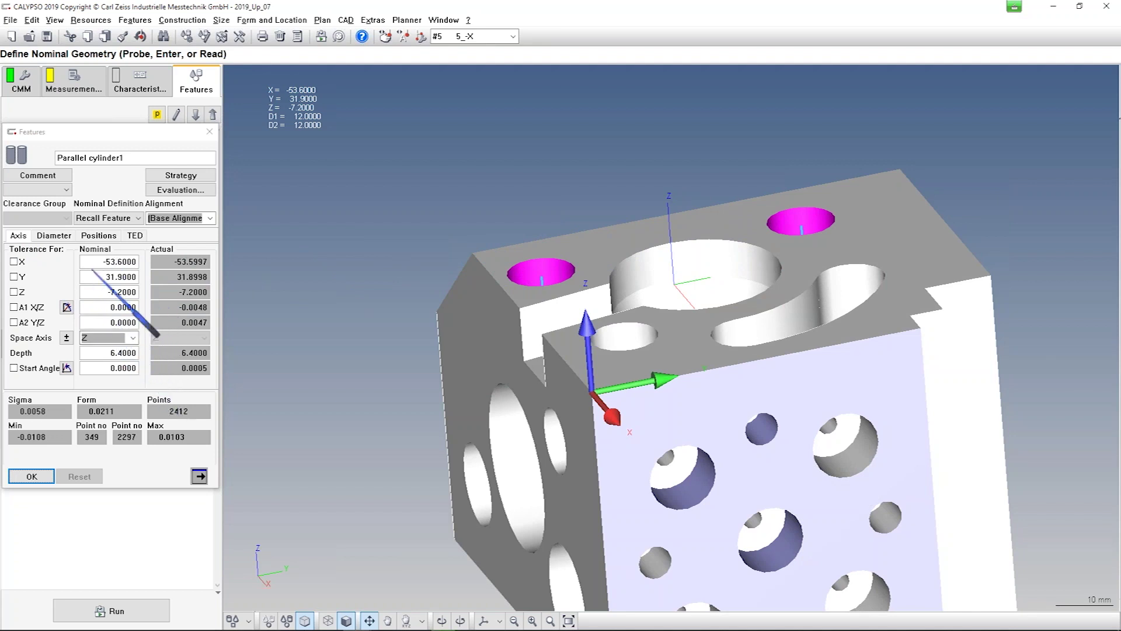
{"action": "left_click", "coordinate": [62, 239]}
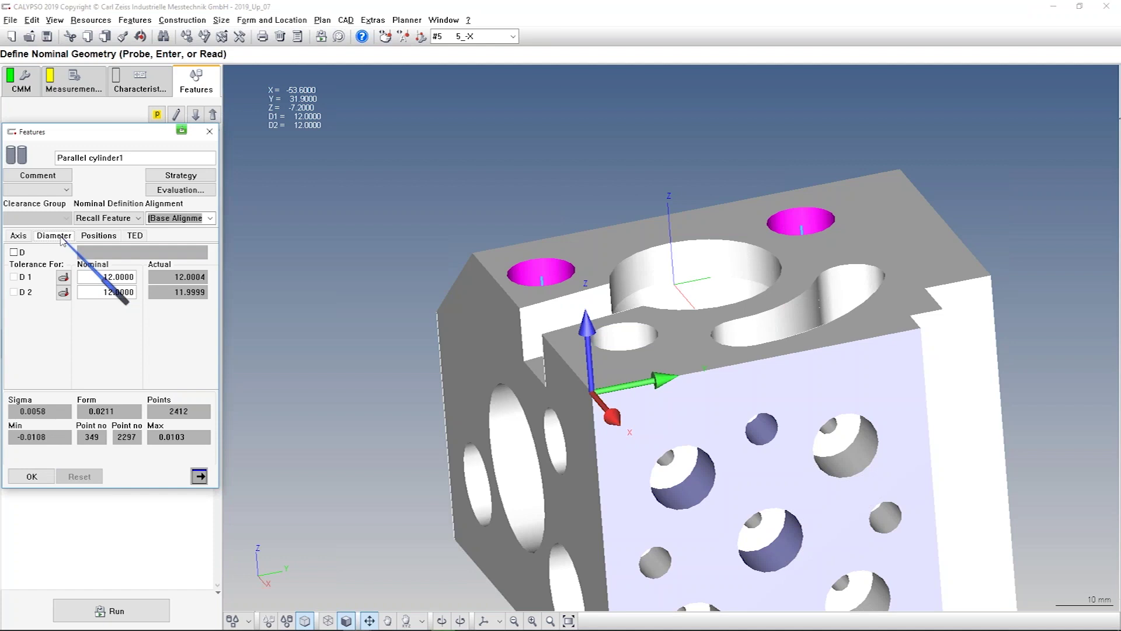
{"action": "left_click", "coordinate": [98, 237]}
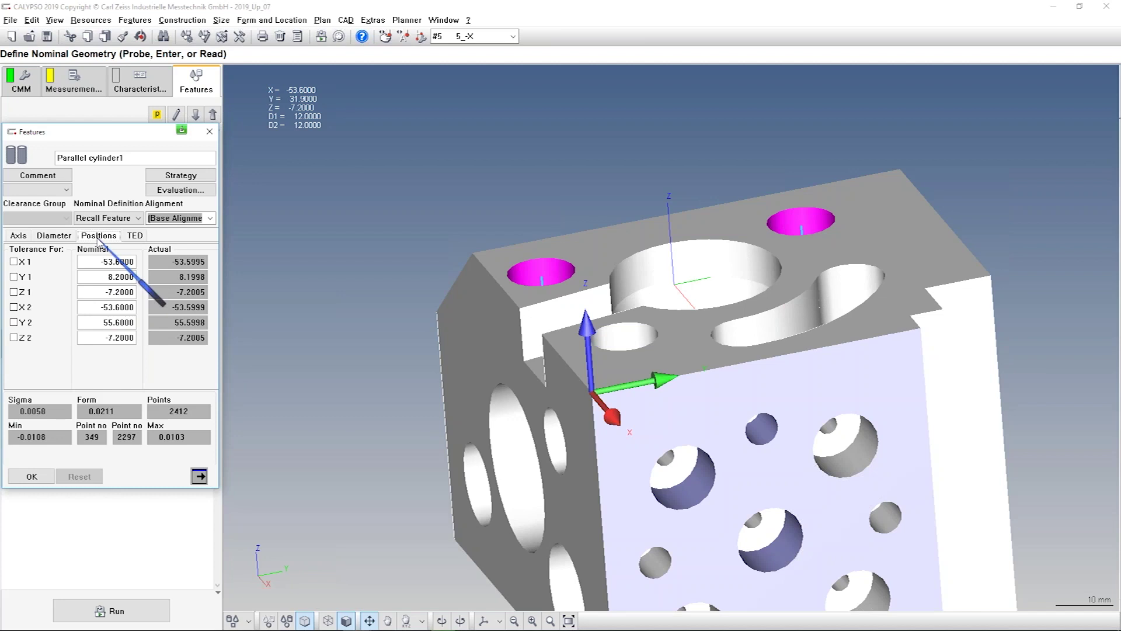
{"action": "left_click", "coordinate": [138, 237]}
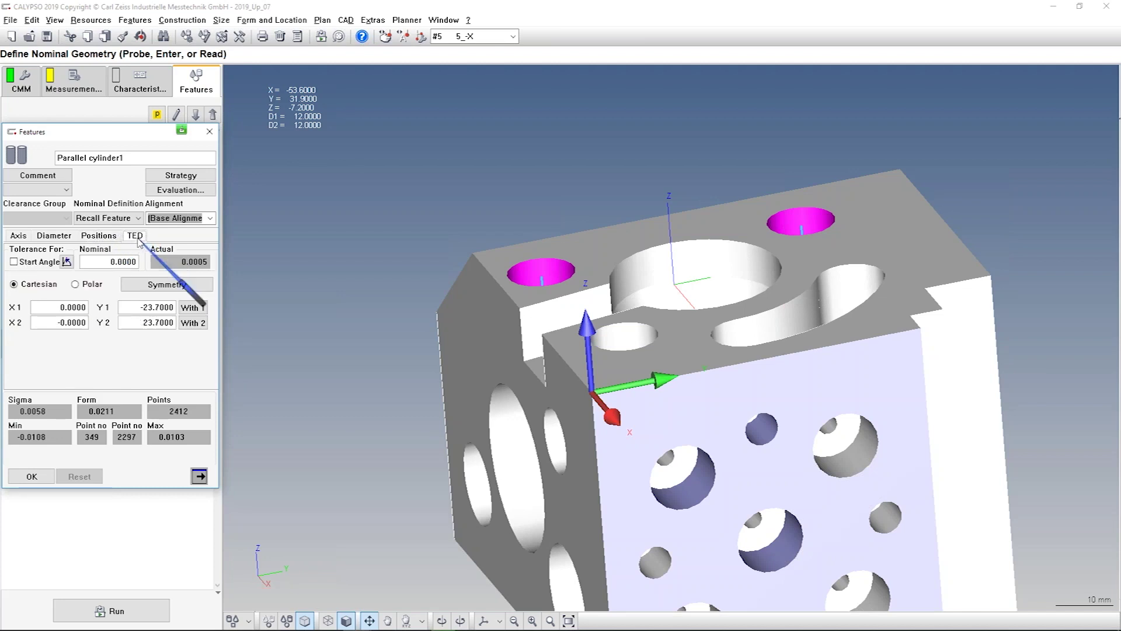
{"action": "left_click", "coordinate": [18, 236]}
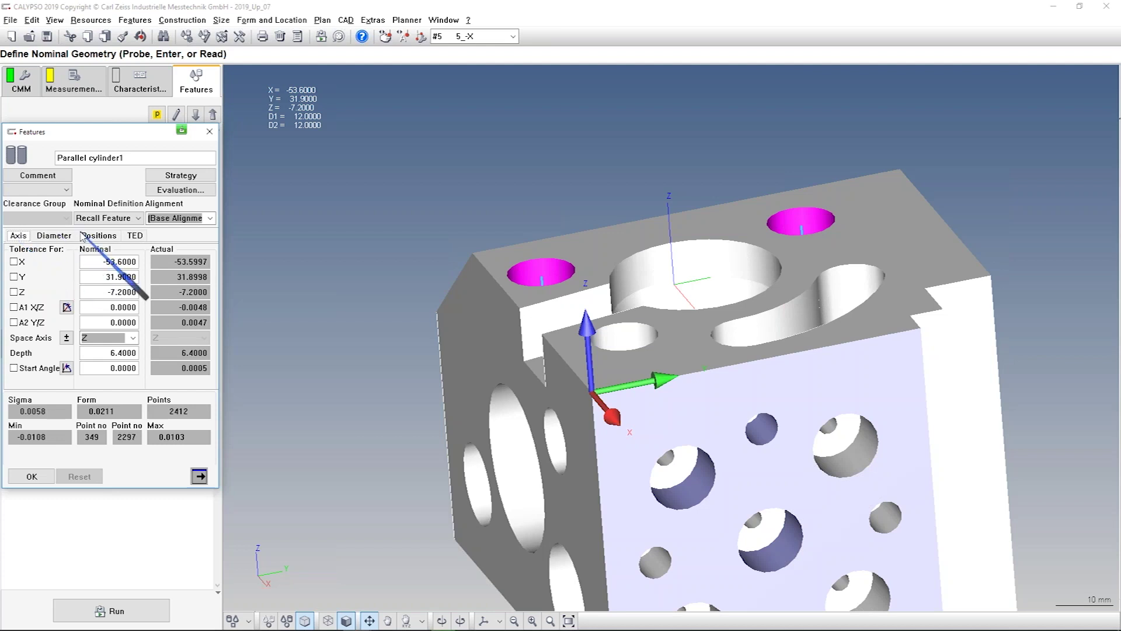
- Try Maximum Inscribed Element for Parallel cylinder1, cancel without applying, and review its diameters
{"action": "left_click", "coordinate": [191, 194]}
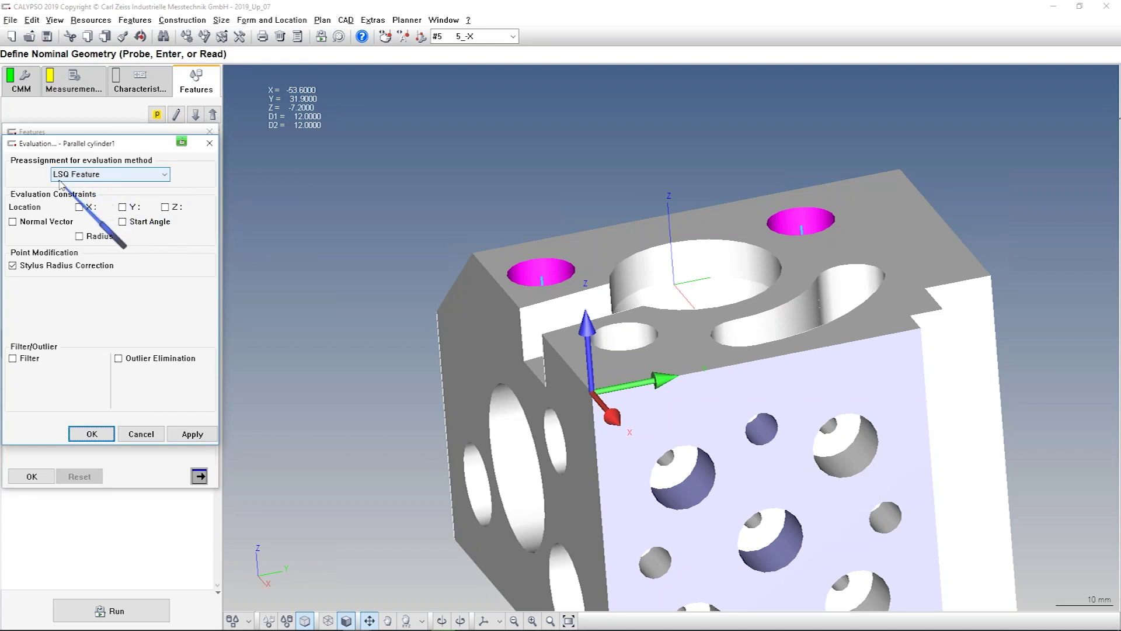
{"action": "left_click", "coordinate": [164, 175]}
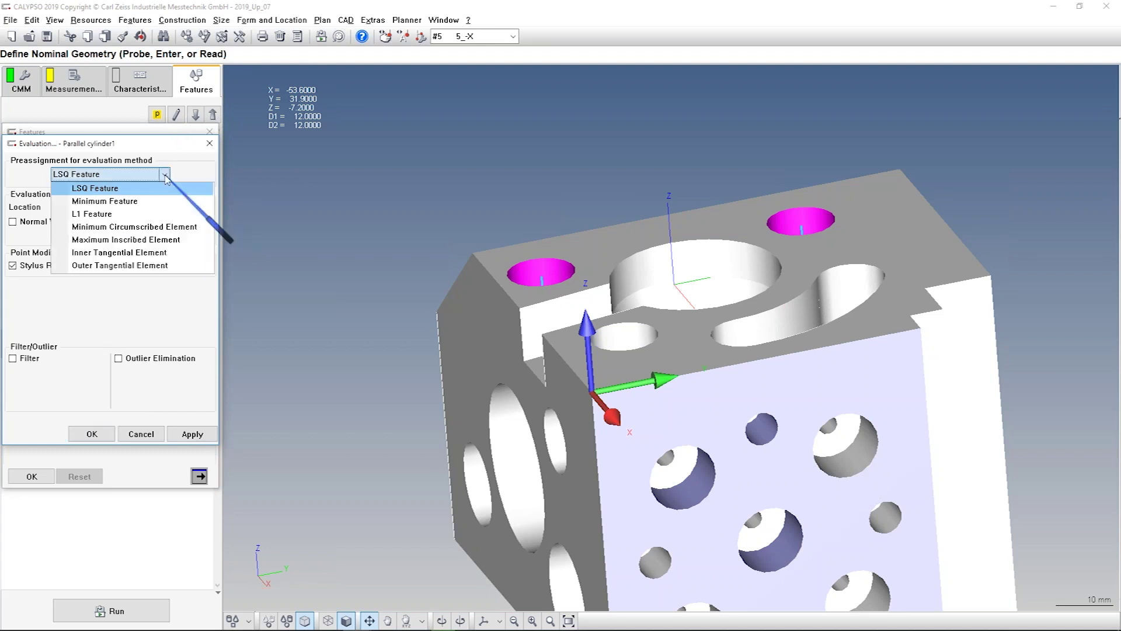
{"action": "left_click", "coordinate": [134, 240]}
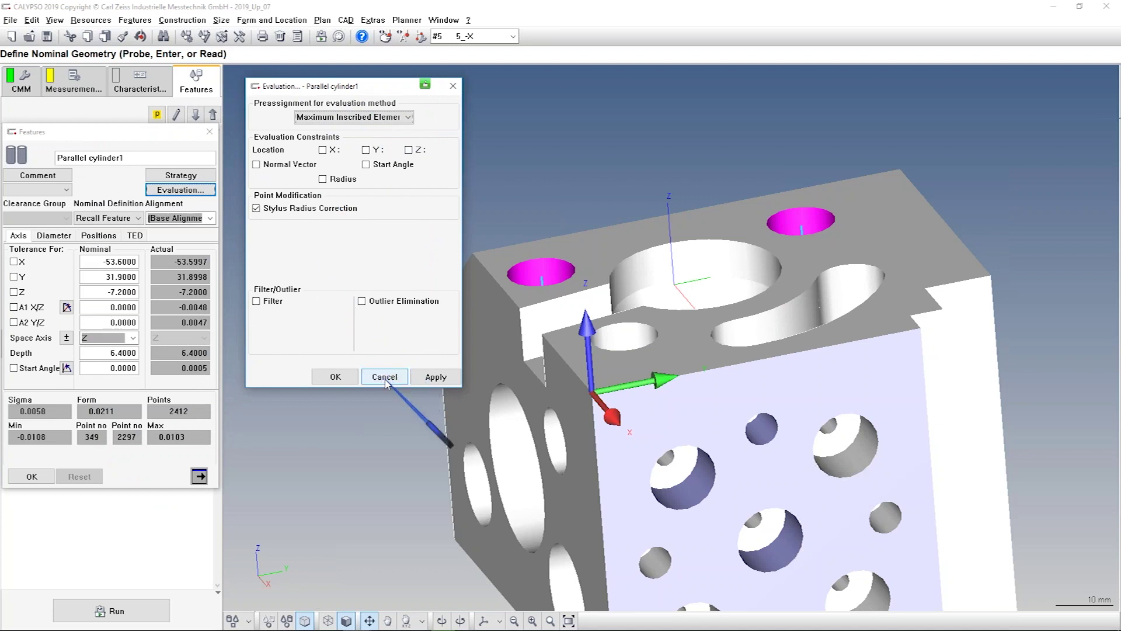
{"action": "left_click", "coordinate": [381, 375]}
{"action": "left_click", "coordinate": [122, 218]}
{"action": "left_click", "coordinate": [118, 220]}
{"action": "left_click", "coordinate": [53, 235]}
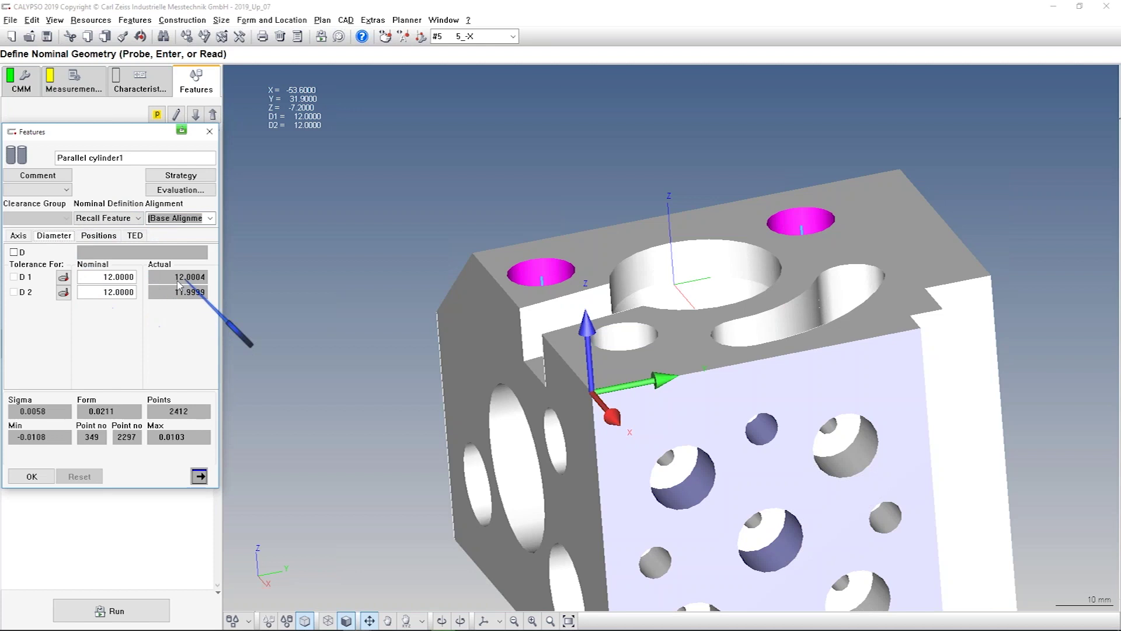
- Apply Maximum Inscribed Element evaluation to Parallel cylinder1, giving both diameters 11.98, and confirm
{"action": "left_click", "coordinate": [182, 190]}
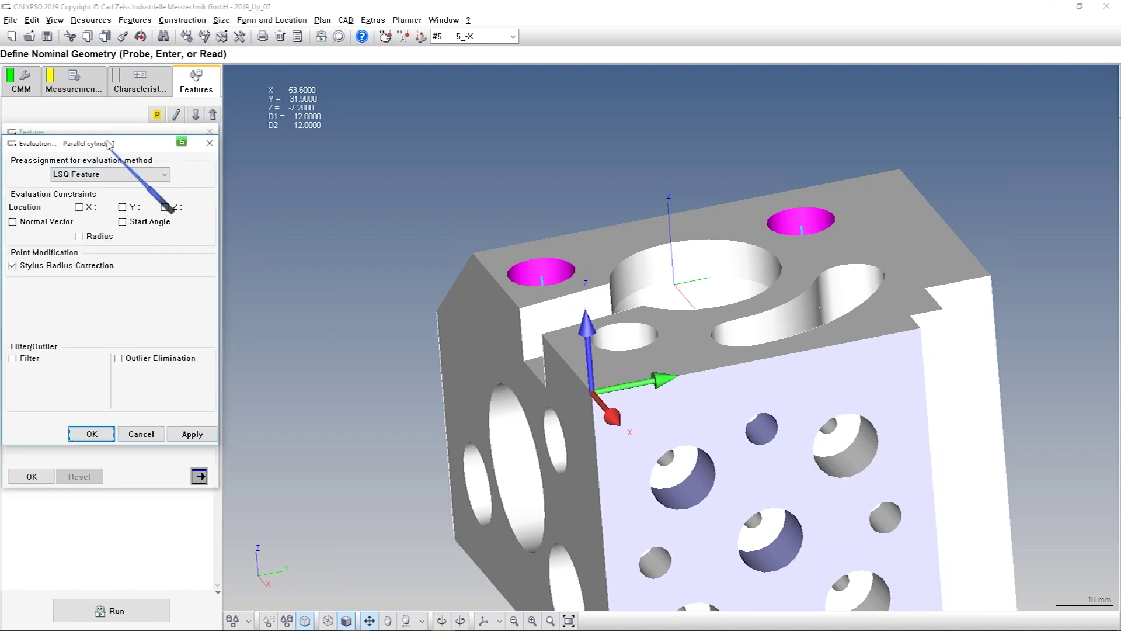
{"action": "left_click", "coordinate": [368, 139]}
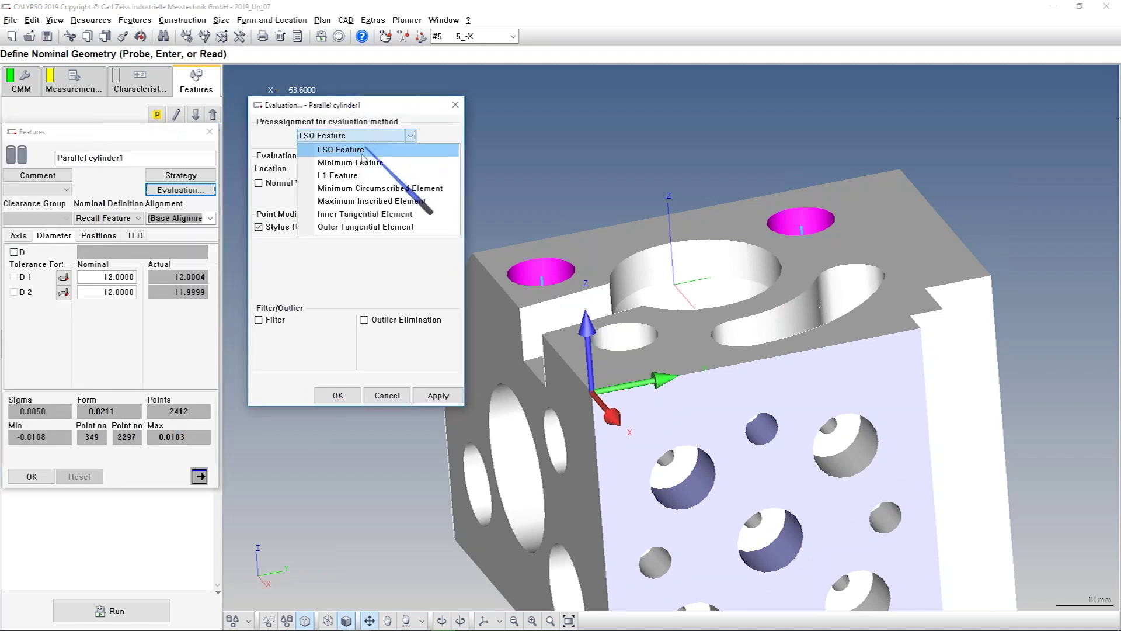
{"action": "left_click", "coordinate": [361, 201]}
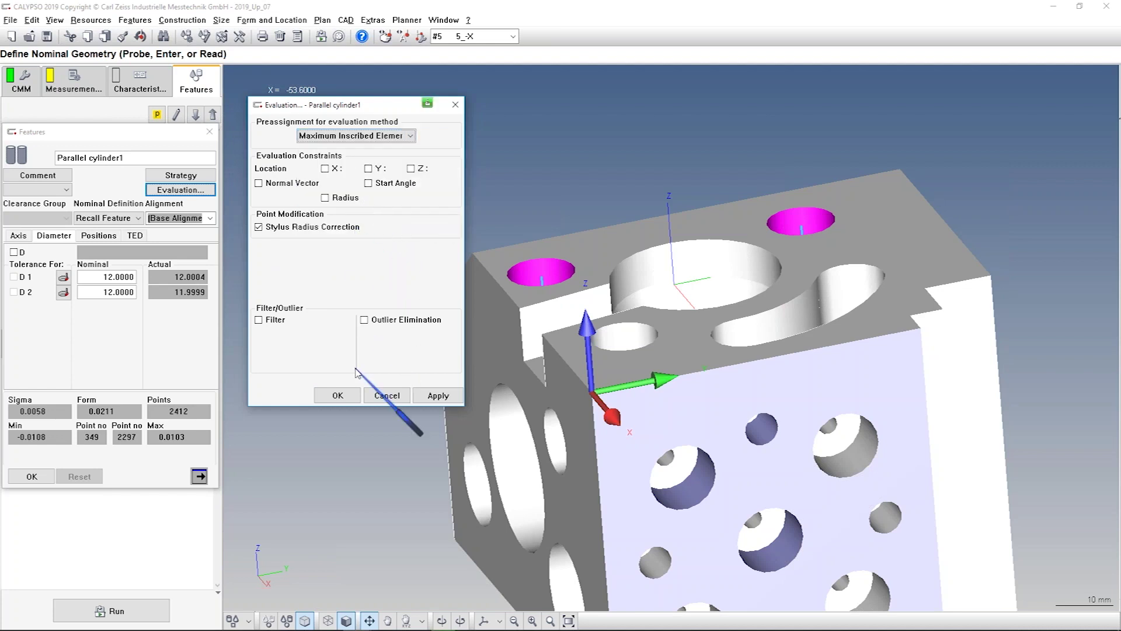
{"action": "left_click", "coordinate": [442, 396]}
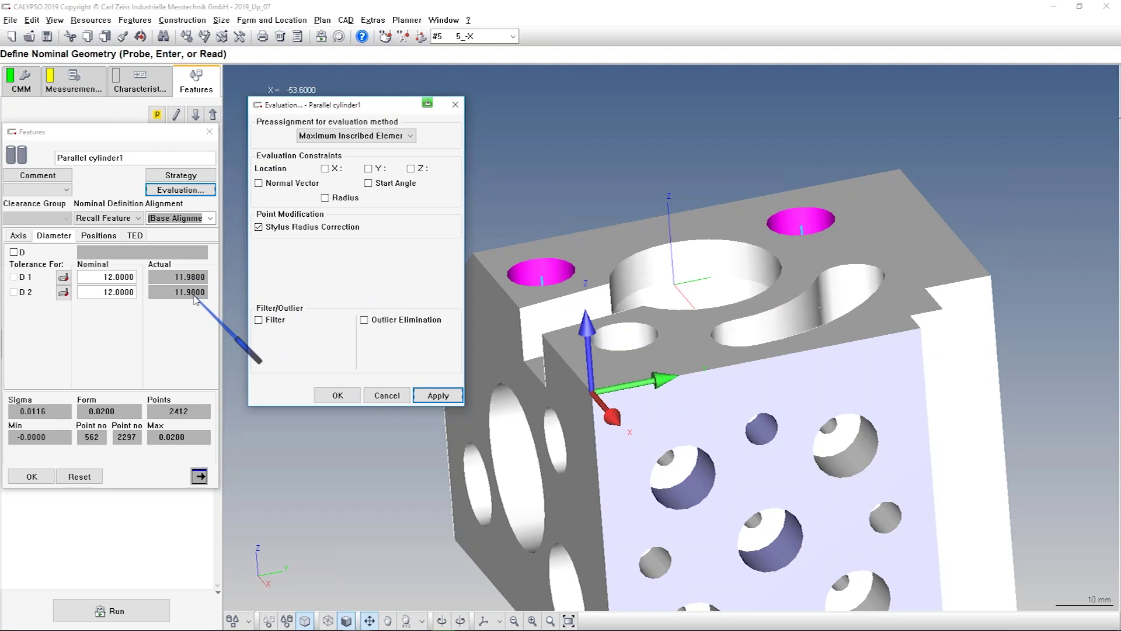
{"action": "left_click", "coordinate": [337, 396]}
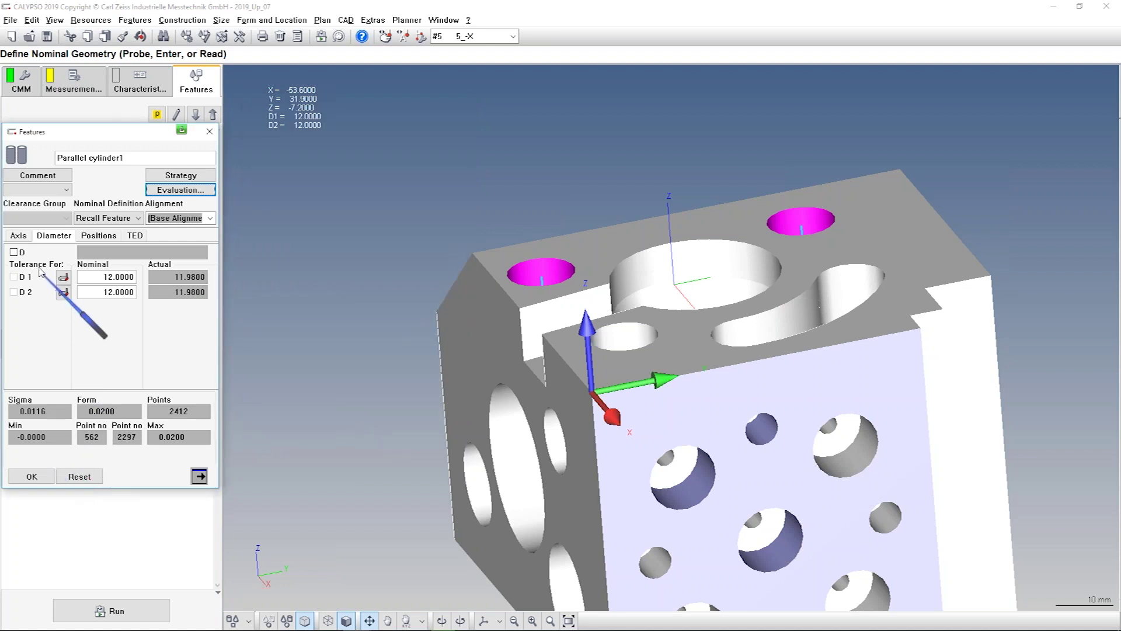
{"action": "left_click", "coordinate": [18, 237]}
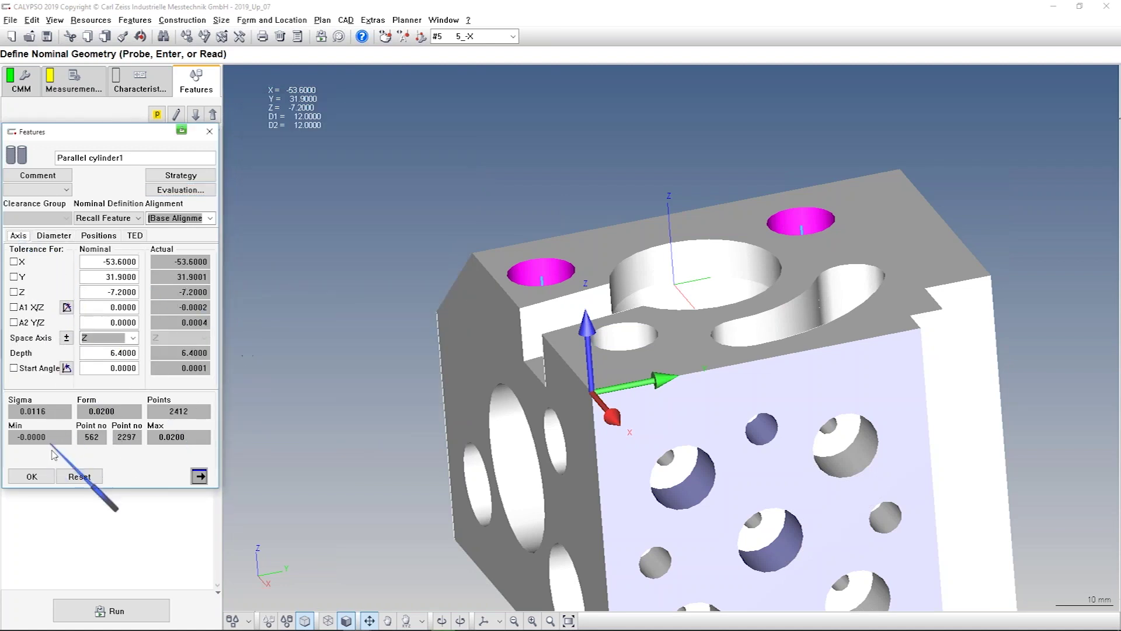
{"action": "left_click", "coordinate": [48, 477]}
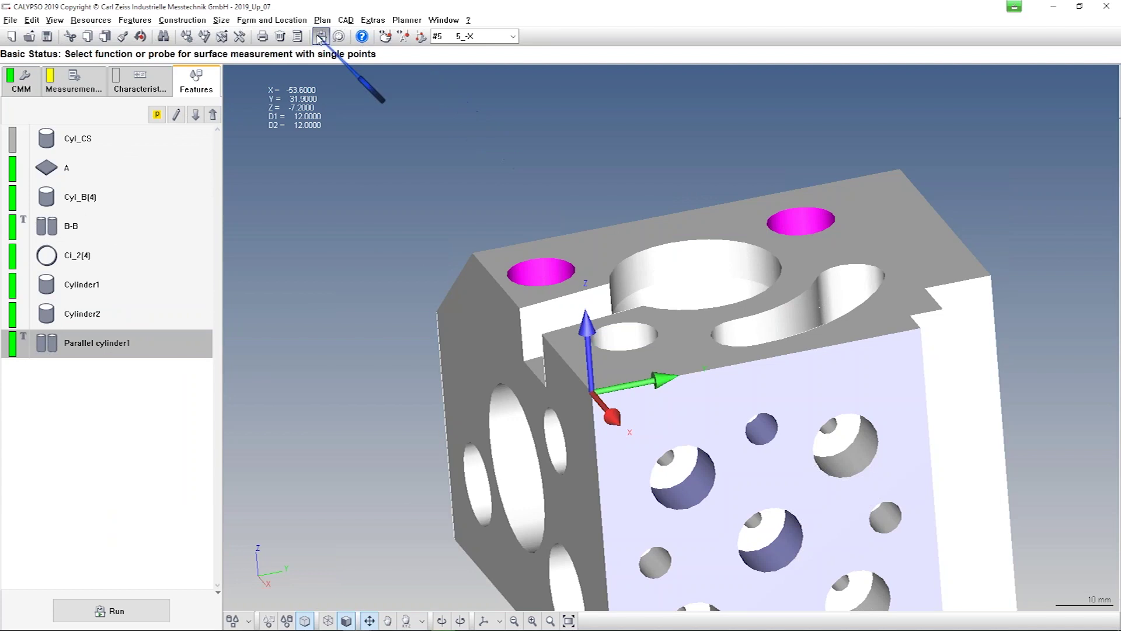
- Switch to model extraction and take the large central bore as Cylinder3
{"action": "left_click", "coordinate": [252, 620]}
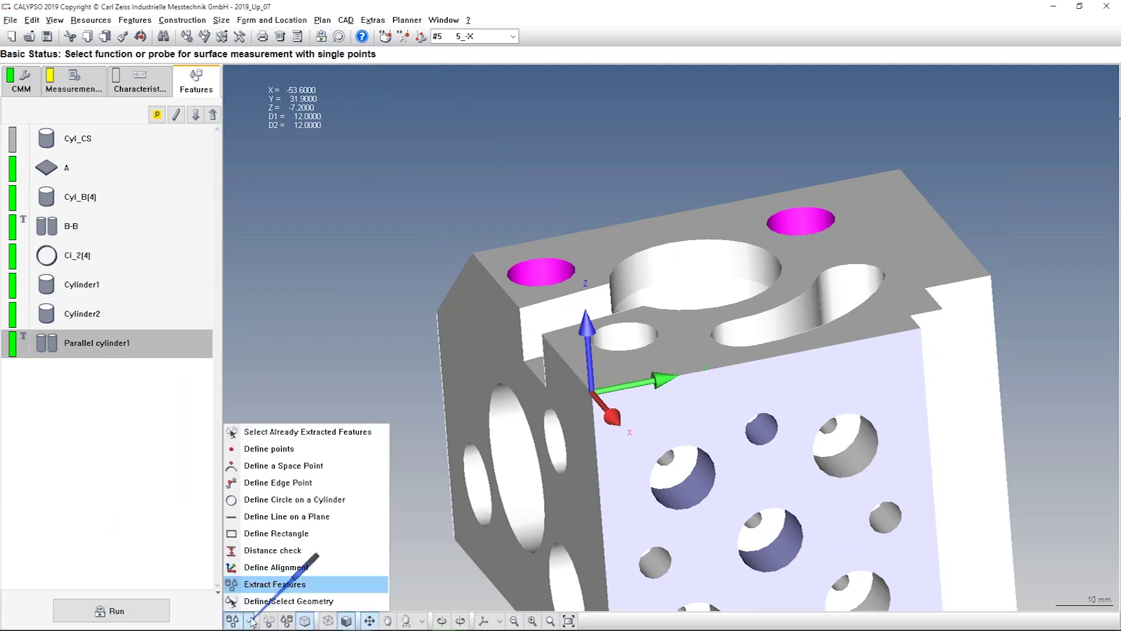
{"action": "left_click", "coordinate": [266, 584]}
{"action": "left_click", "coordinate": [730, 329]}
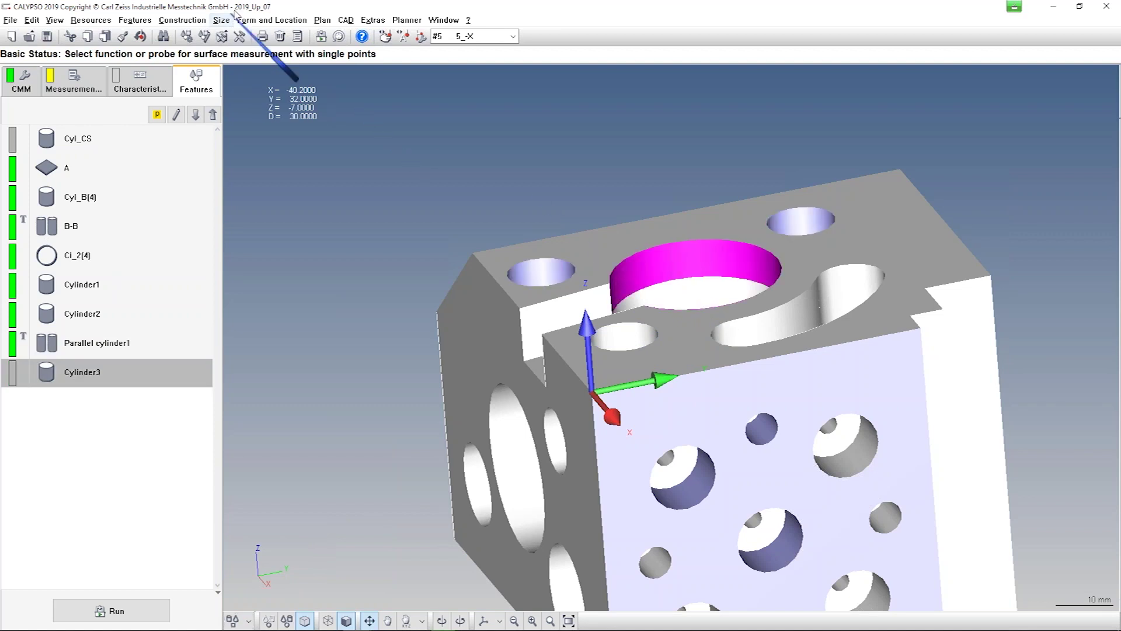
- Add a Position2 characteristic with Cylinder3 as the toleranced feature
{"action": "left_click", "coordinate": [271, 20]}
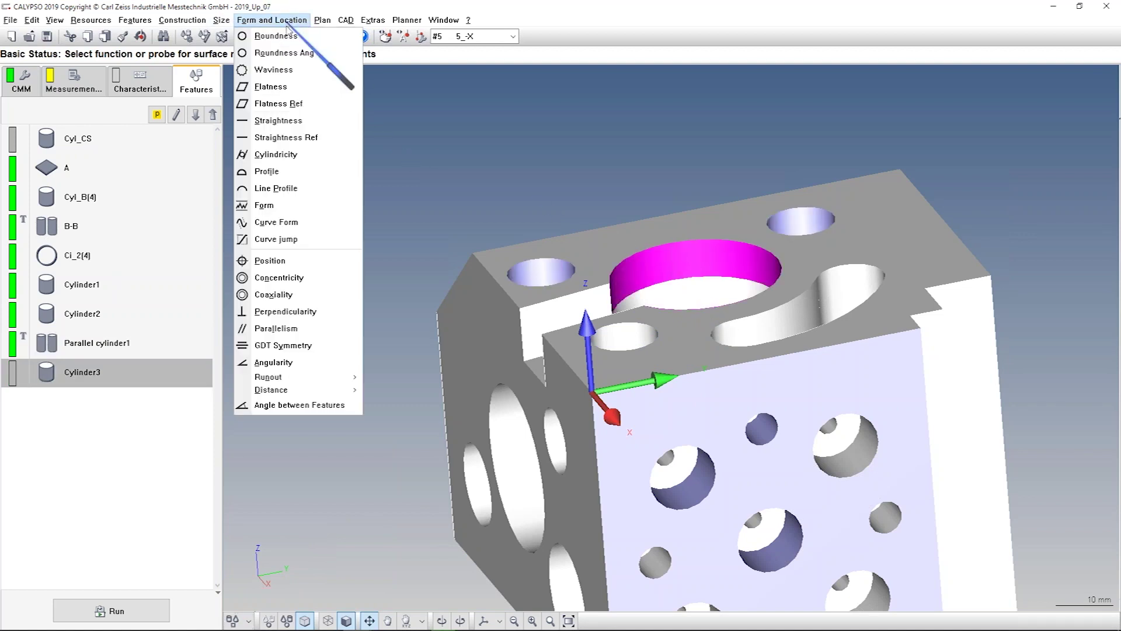
{"action": "left_click", "coordinate": [281, 262]}
{"action": "double_click", "coordinate": [99, 198]}
{"action": "left_click", "coordinate": [26, 270]}
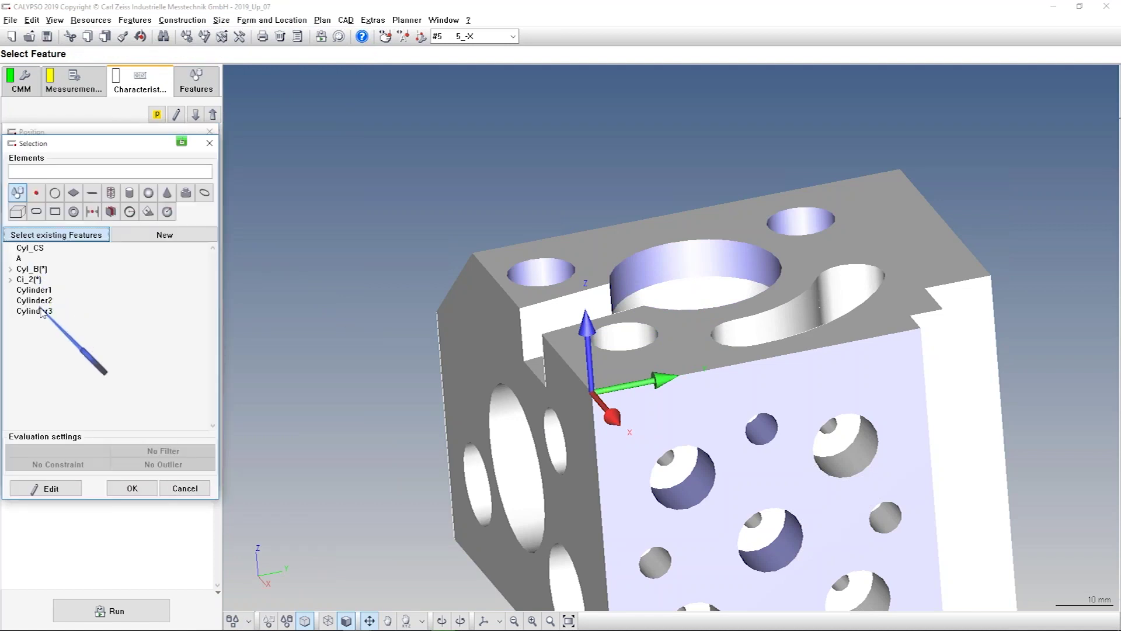
{"action": "left_click", "coordinate": [48, 312]}
{"action": "left_click", "coordinate": [131, 489]}
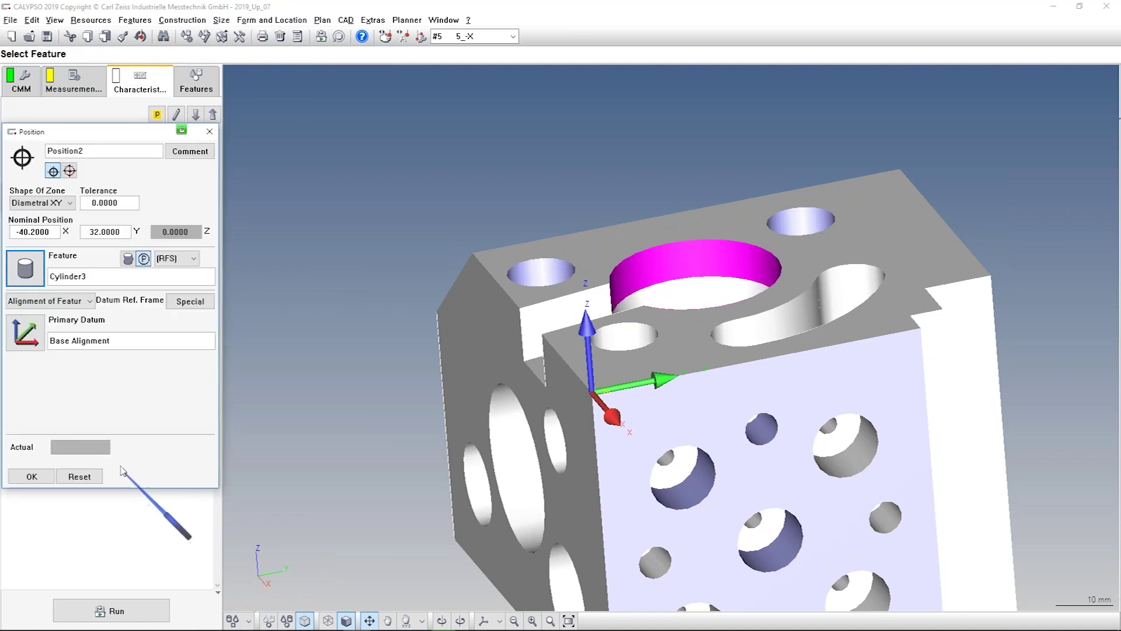
- Set Plane1, the part's top face, as Position2's primary datum
{"action": "left_click", "coordinate": [36, 326]}
{"action": "left_click", "coordinate": [57, 321]}
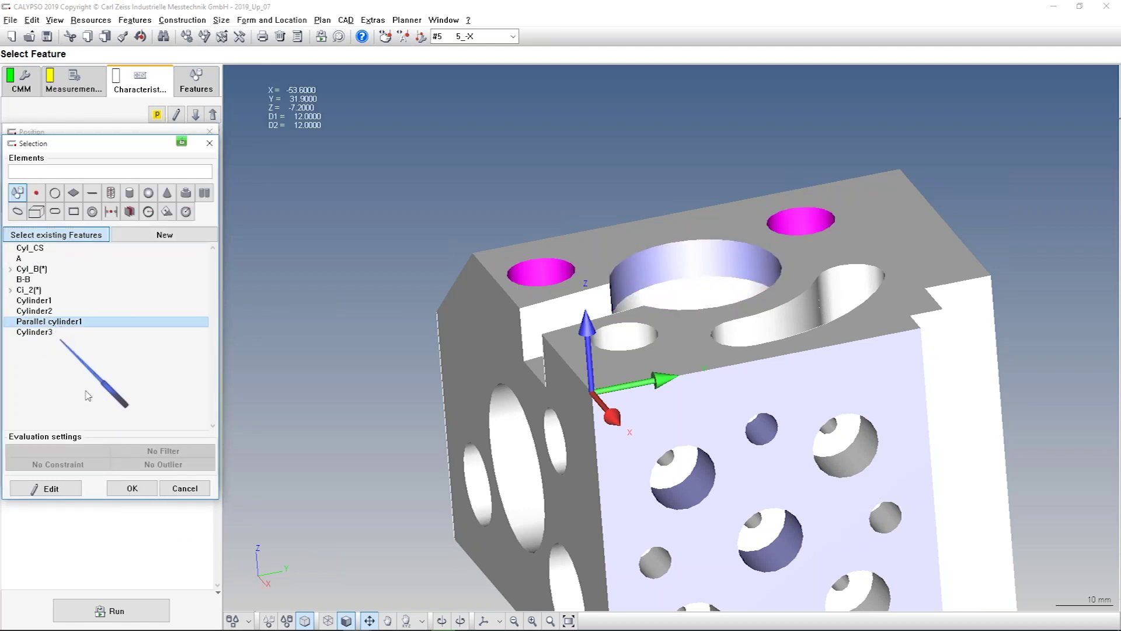
{"action": "left_click", "coordinate": [131, 489]}
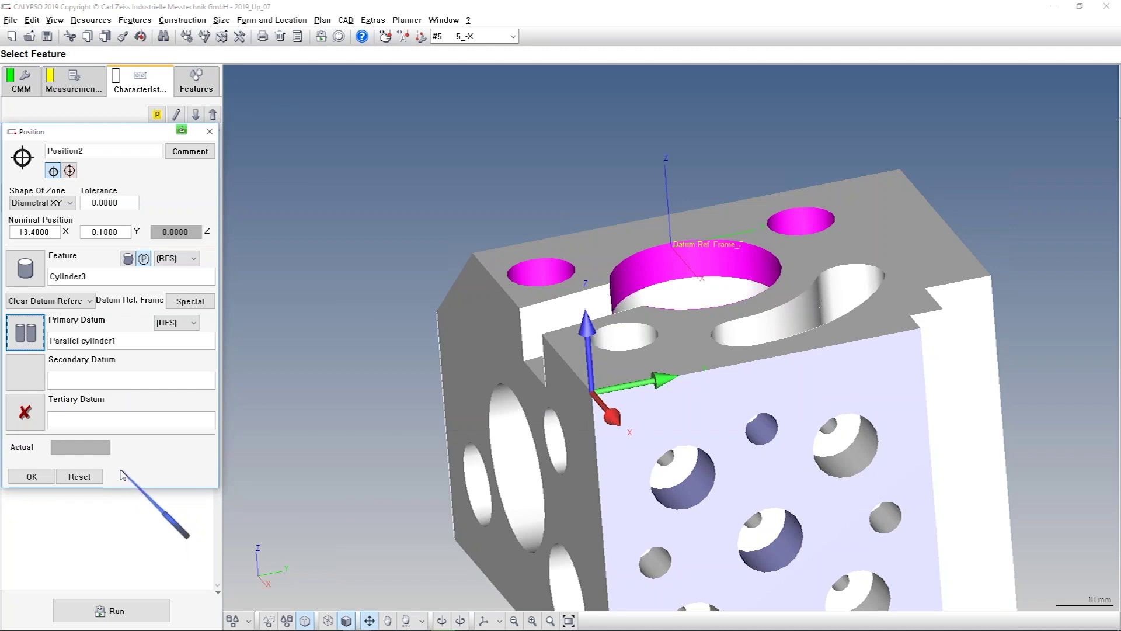
{"action": "left_click", "coordinate": [33, 331]}
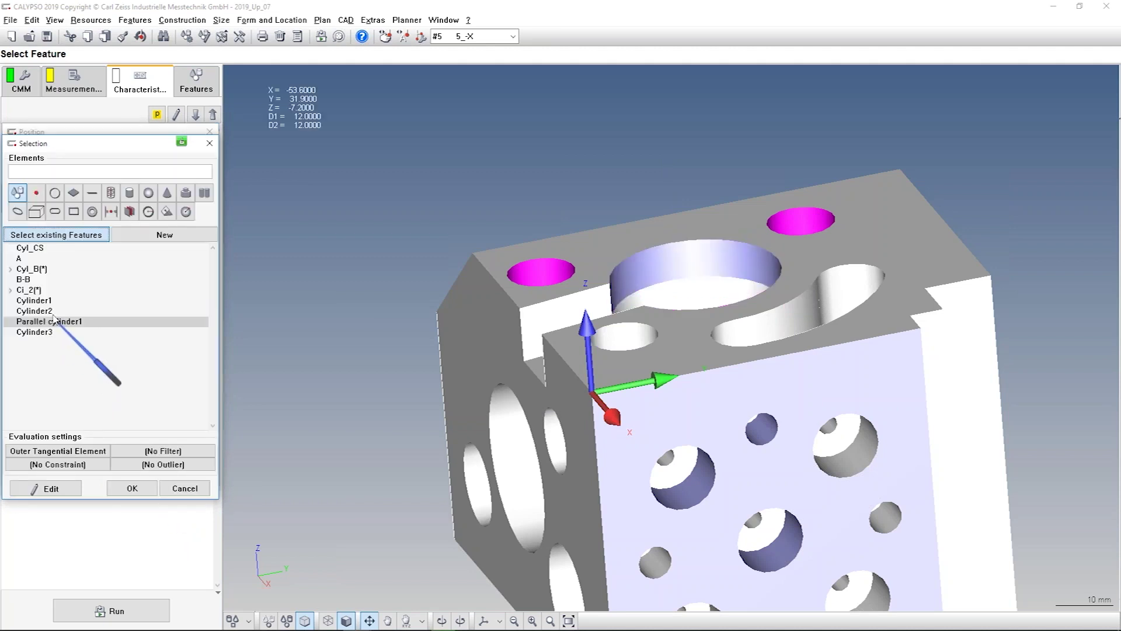
{"action": "left_click", "coordinate": [33, 258]}
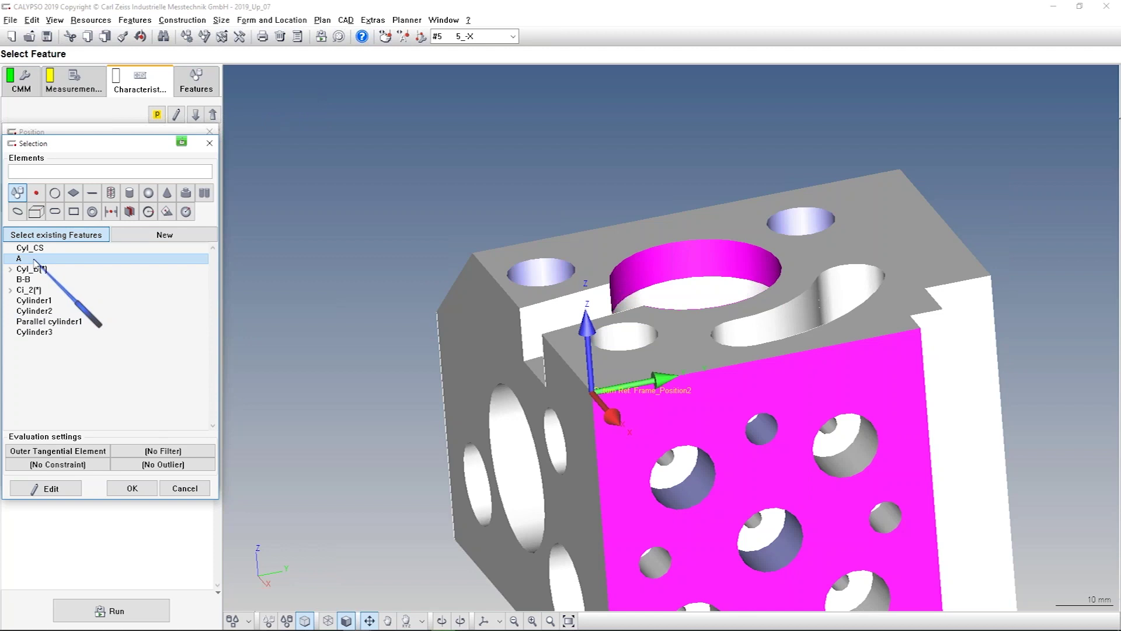
{"action": "left_click", "coordinate": [40, 249]}
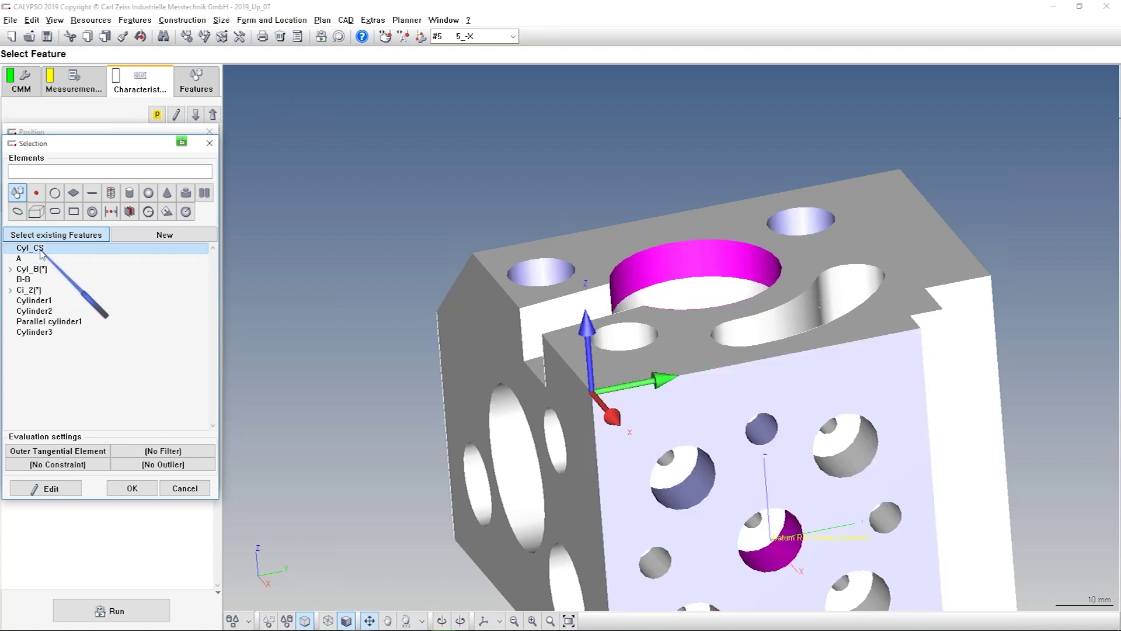
{"action": "left_click", "coordinate": [32, 281]}
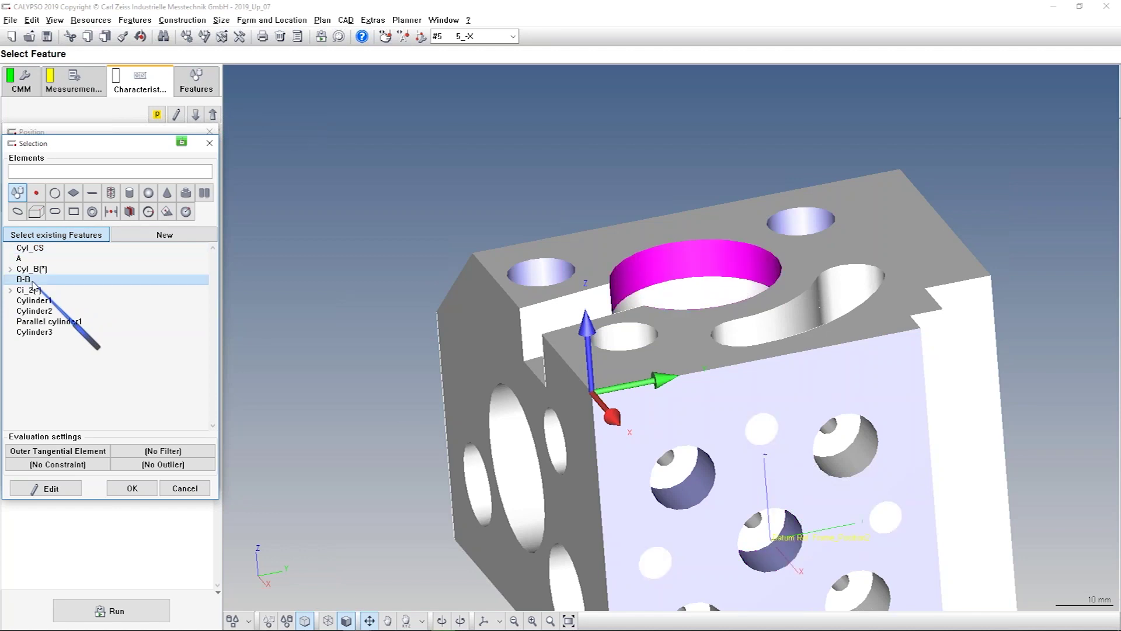
{"action": "left_click", "coordinate": [188, 491]}
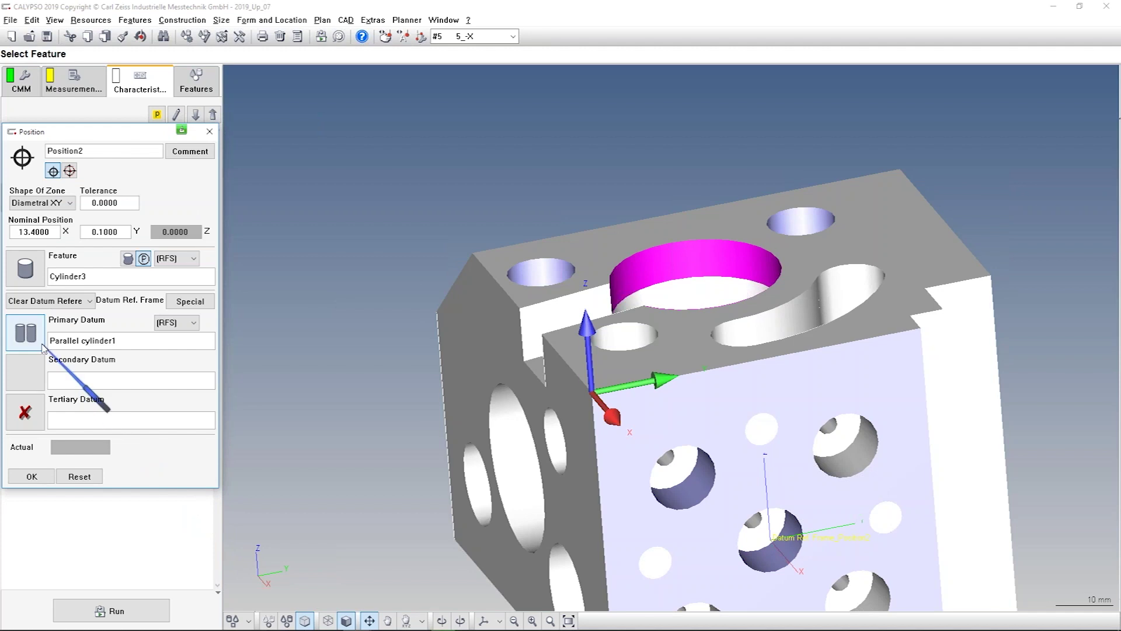
{"action": "left_click", "coordinate": [26, 333]}
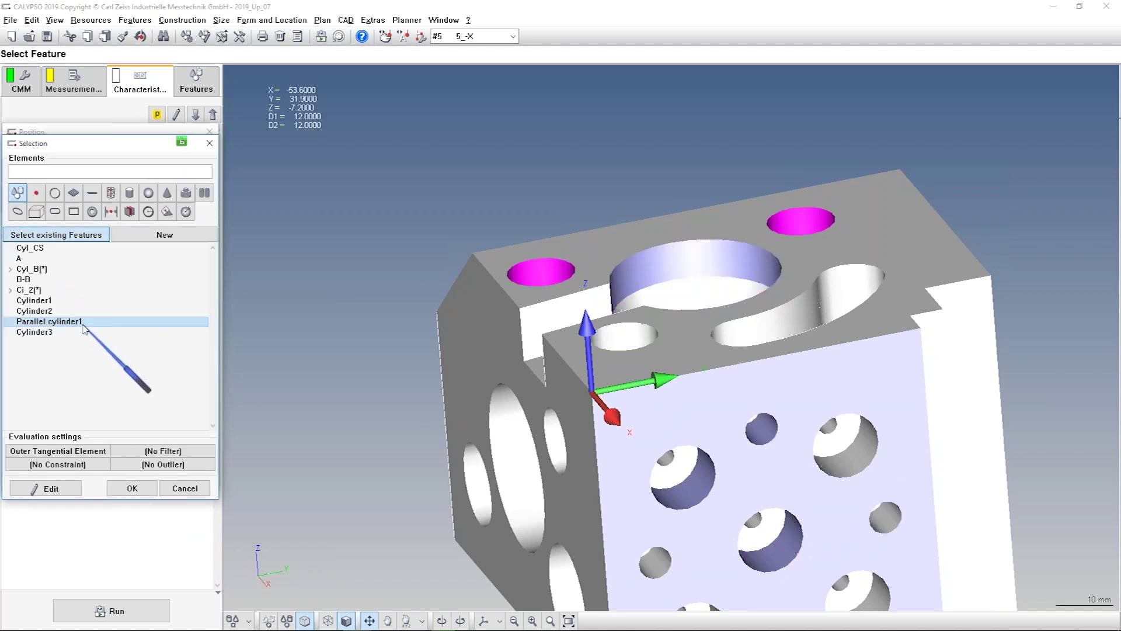
{"action": "left_click", "coordinate": [34, 332]}
{"action": "left_click", "coordinate": [132, 488]}
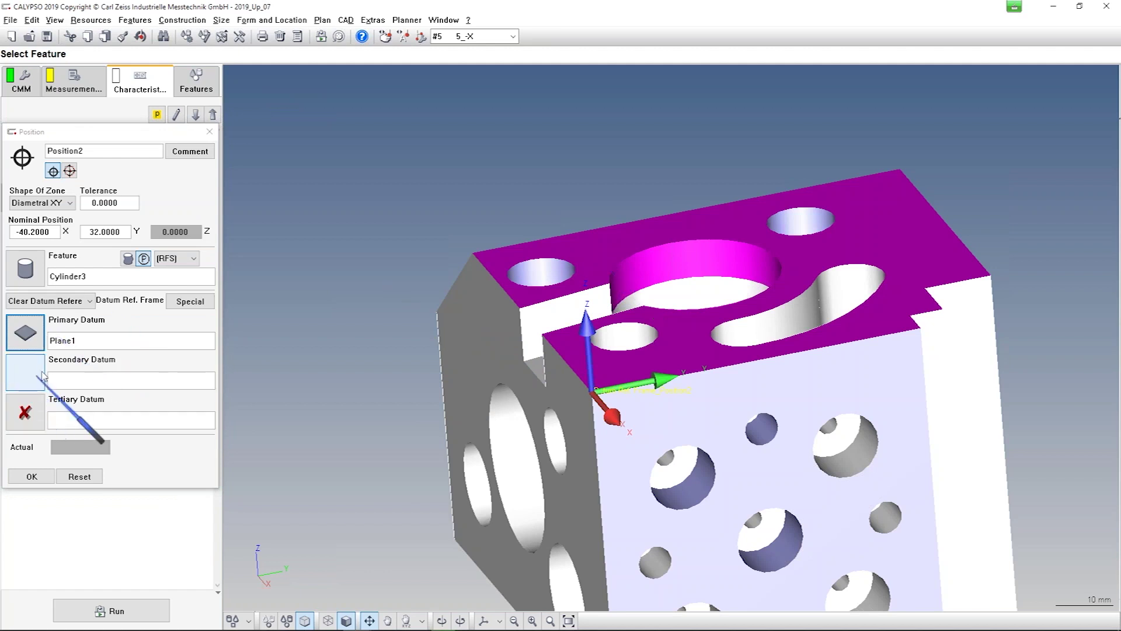
- Make Parallel cylinder1 the secondary datum and save Position2
{"action": "left_click", "coordinate": [25, 372]}
{"action": "left_click", "coordinate": [49, 322]}
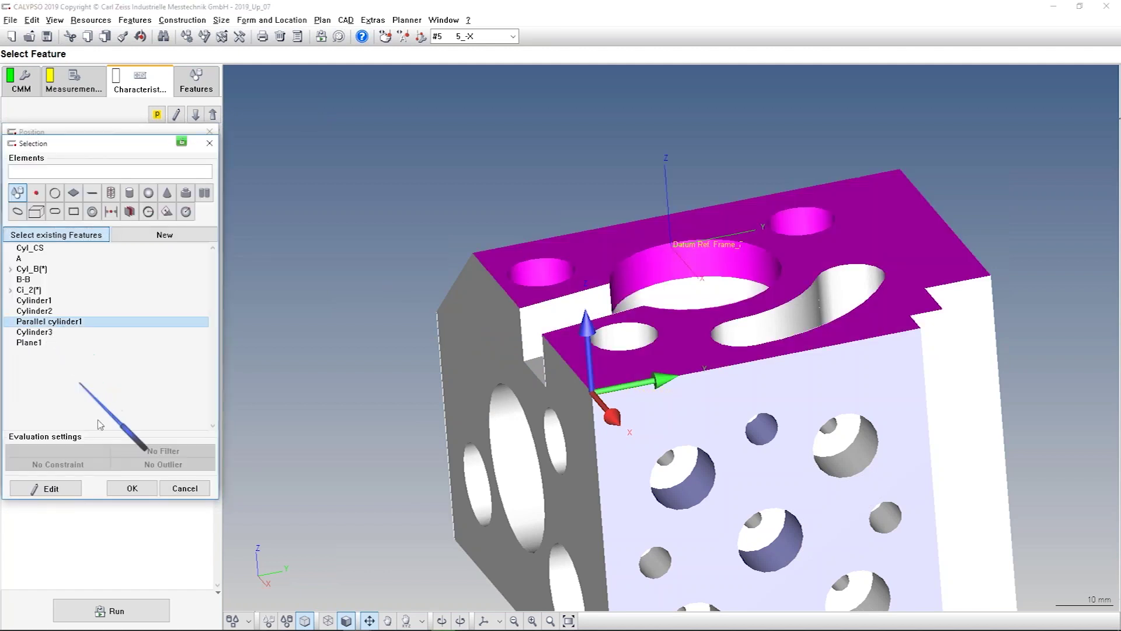
{"action": "left_click", "coordinate": [132, 489]}
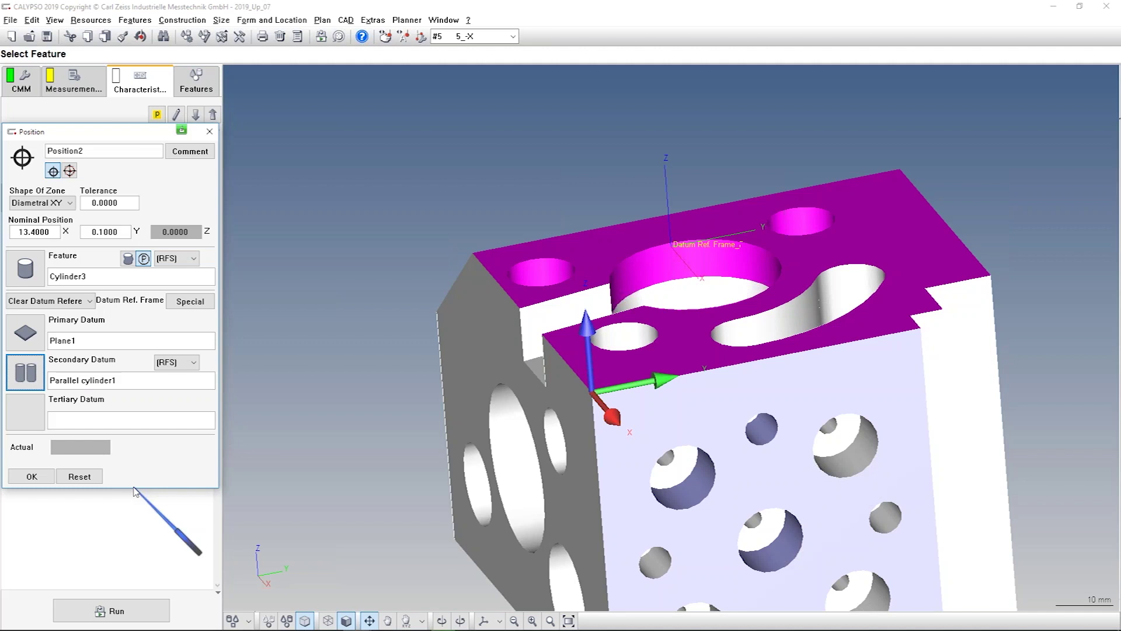
{"action": "left_click", "coordinate": [39, 481]}
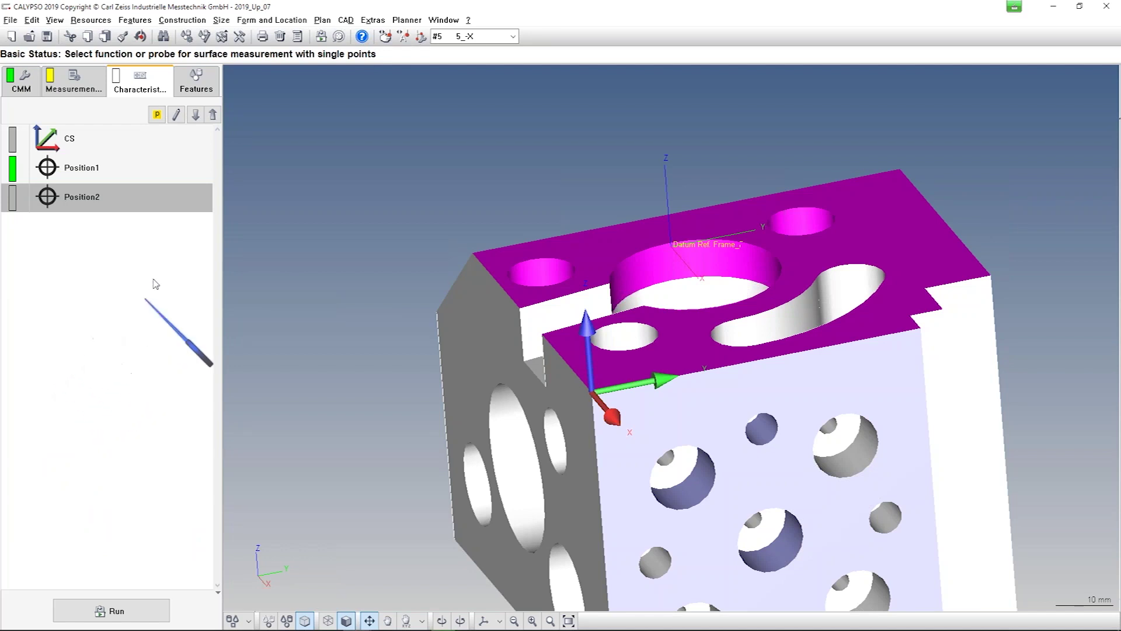
- Switch to the Features list and review Cyl_B's definition, which uses the Rotations-Teilung1 pattern
{"action": "left_click", "coordinate": [198, 88]}
{"action": "left_click_drag", "start_coordinate": [358, 349], "coordinate": [254, 159]}
{"action": "scroll", "coordinate": [379, 245], "scroll_direction": "down", "scroll_amount": 2}
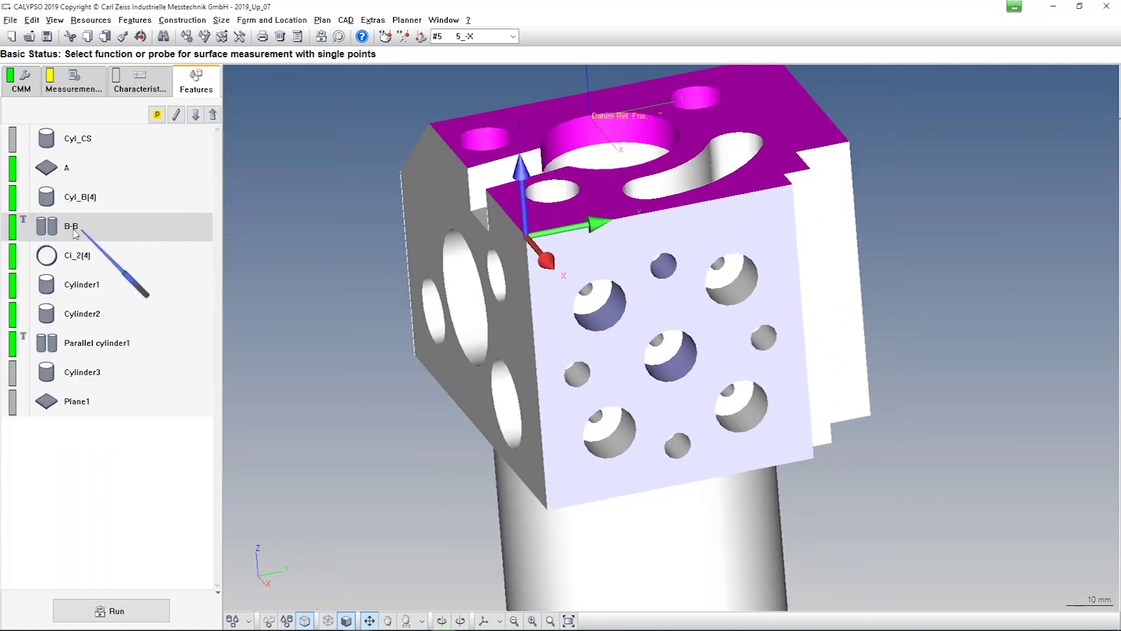
{"action": "double_click", "coordinate": [89, 197]}
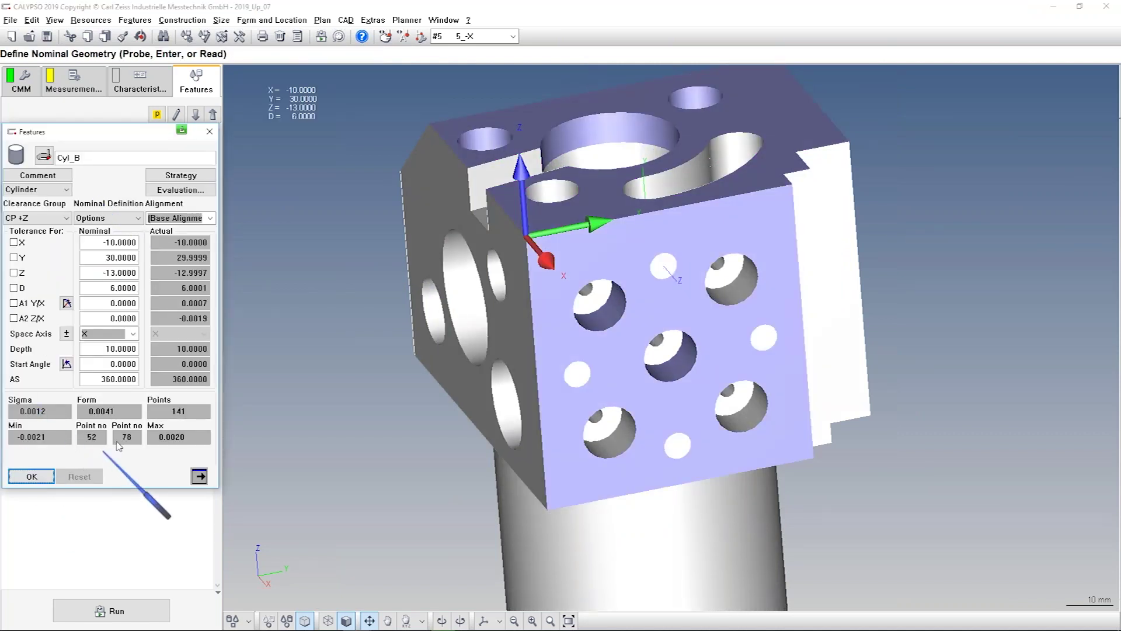
{"action": "left_click", "coordinate": [100, 224]}
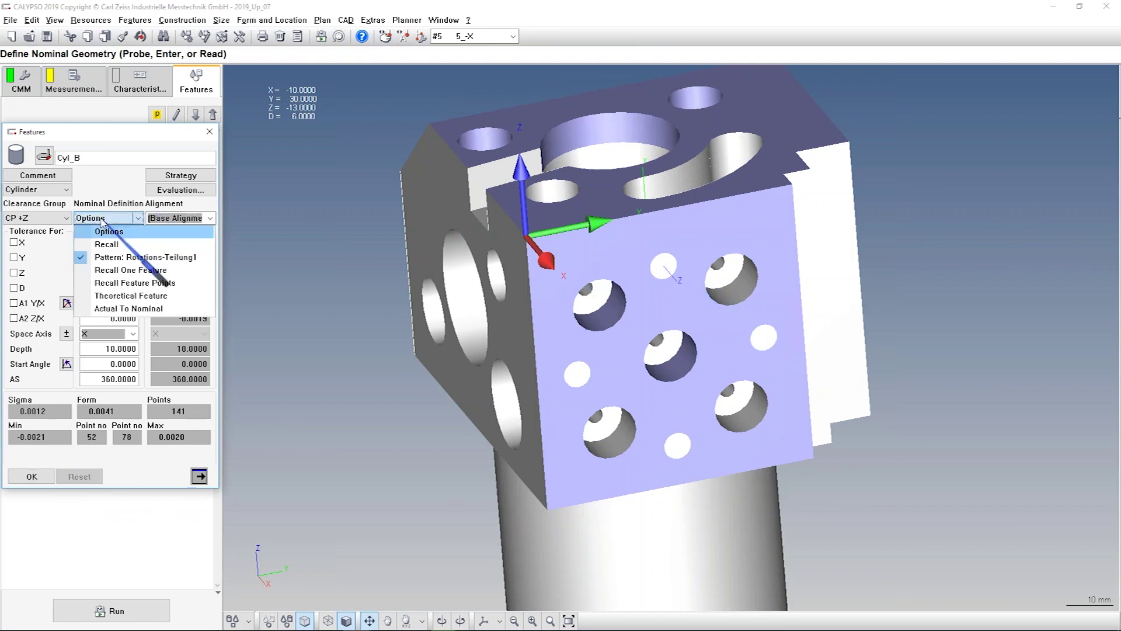
{"action": "left_click", "coordinate": [40, 478]}
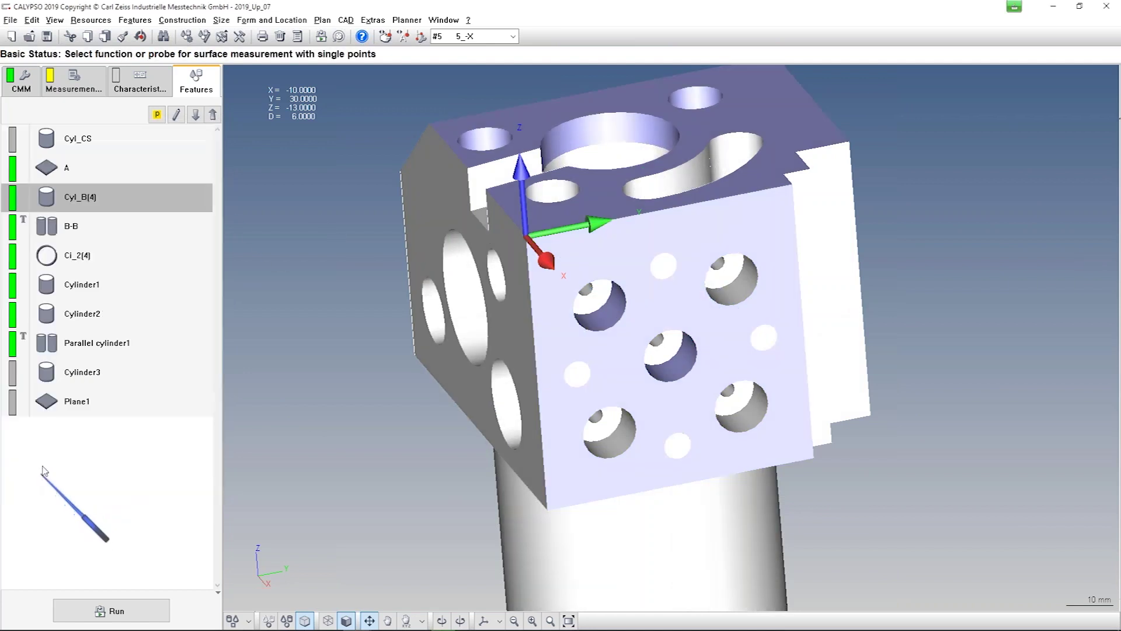
{"action": "left_click", "coordinate": [92, 261]}
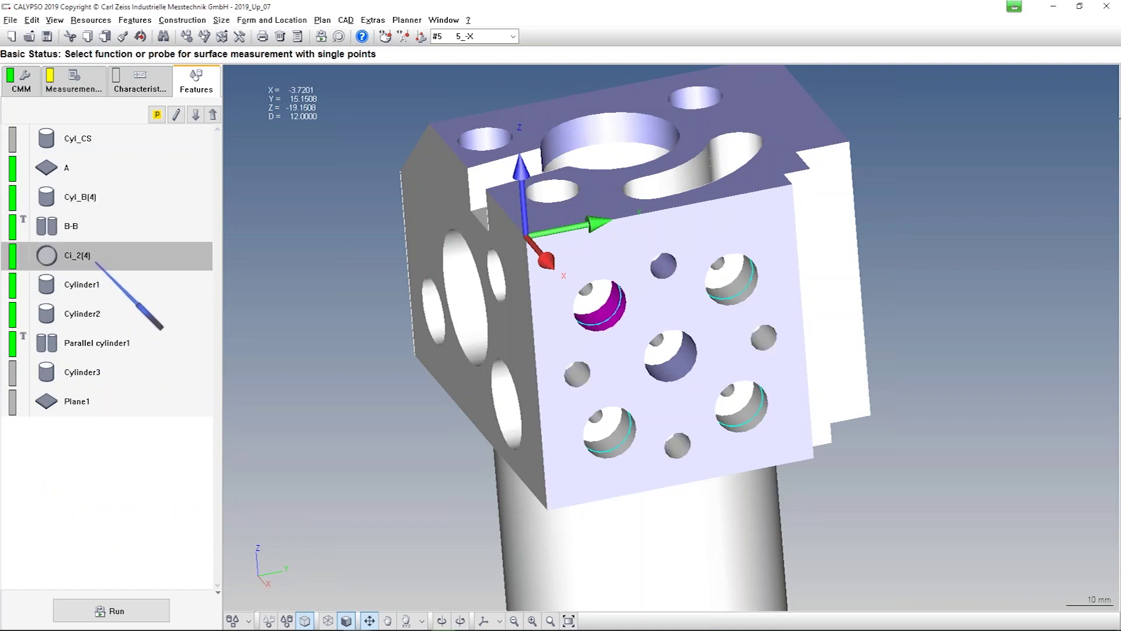
- Set B-B's nominal definition to recall points from the four Cyl_B cylinders
{"action": "double_click", "coordinate": [80, 234]}
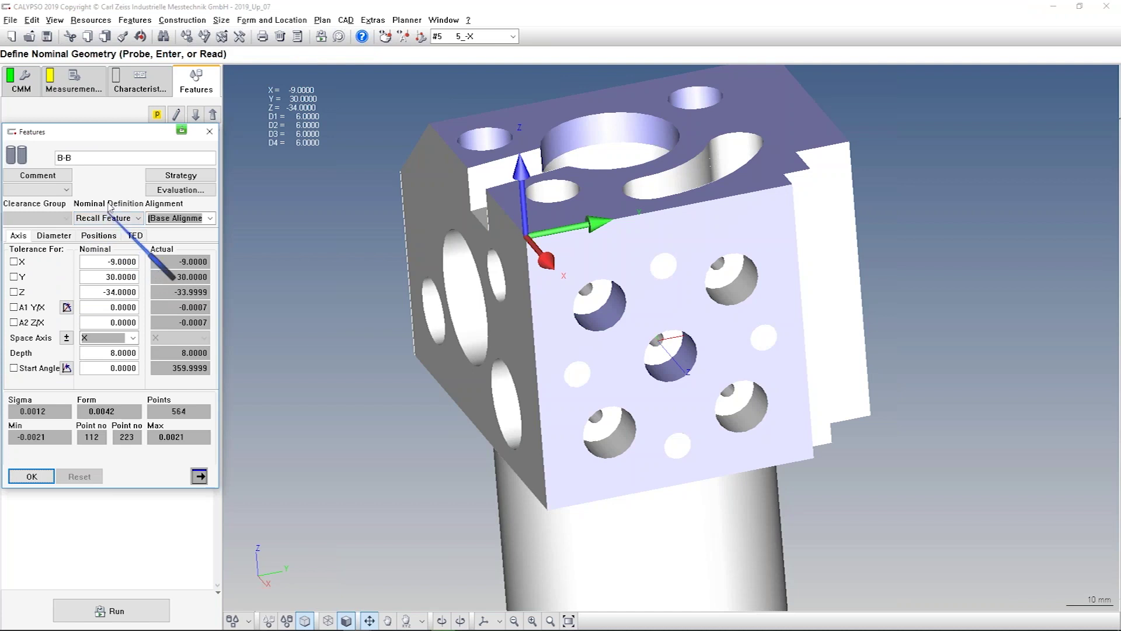
{"action": "left_click_drag", "start_coordinate": [92, 134], "coordinate": [166, 137]}
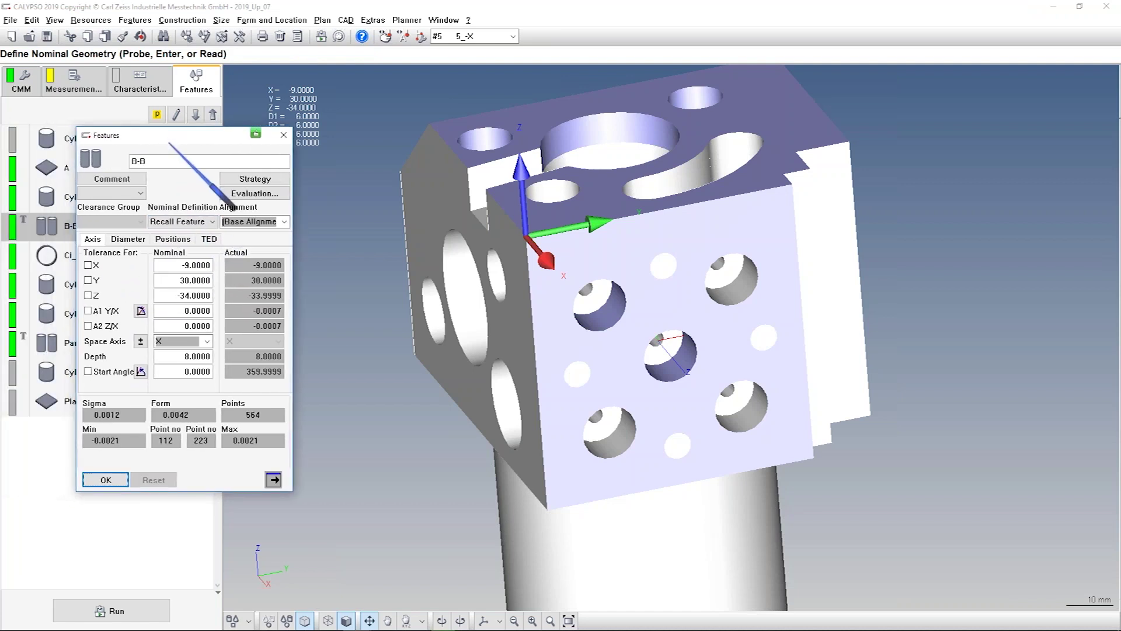
{"action": "left_click", "coordinate": [179, 221]}
{"action": "left_click", "coordinate": [201, 287]}
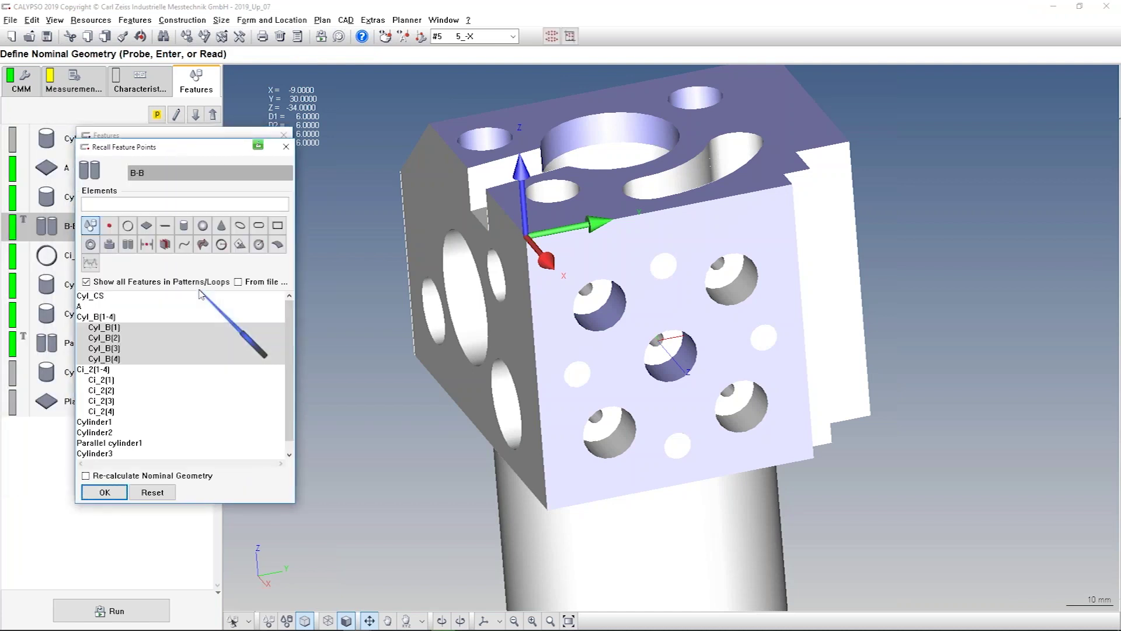
{"action": "left_click", "coordinate": [104, 493]}
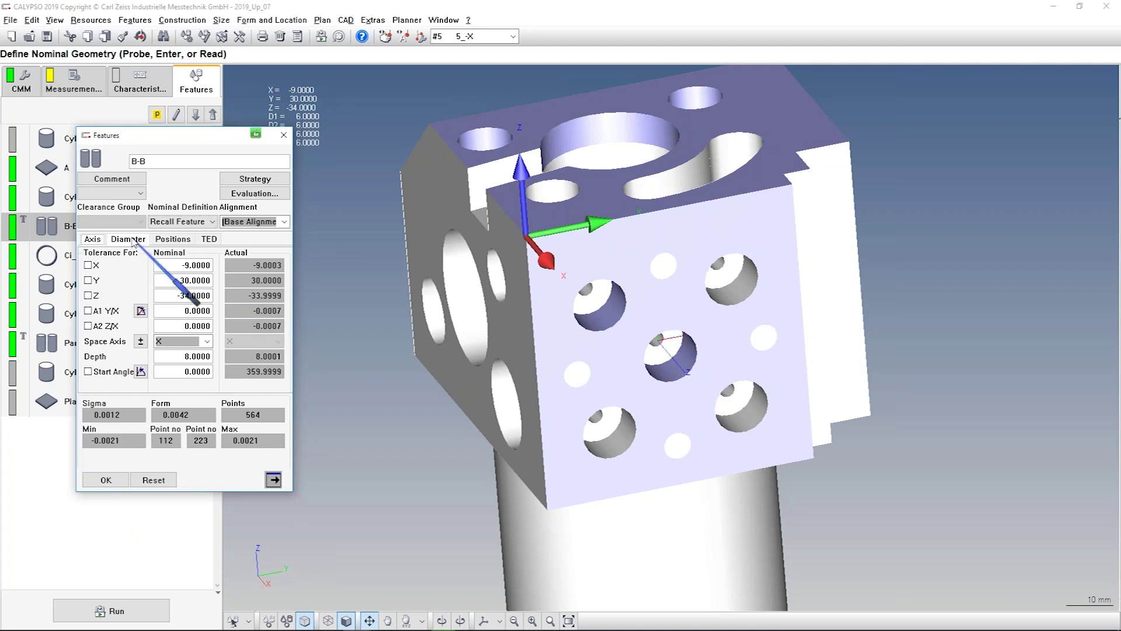
{"action": "left_click", "coordinate": [132, 240]}
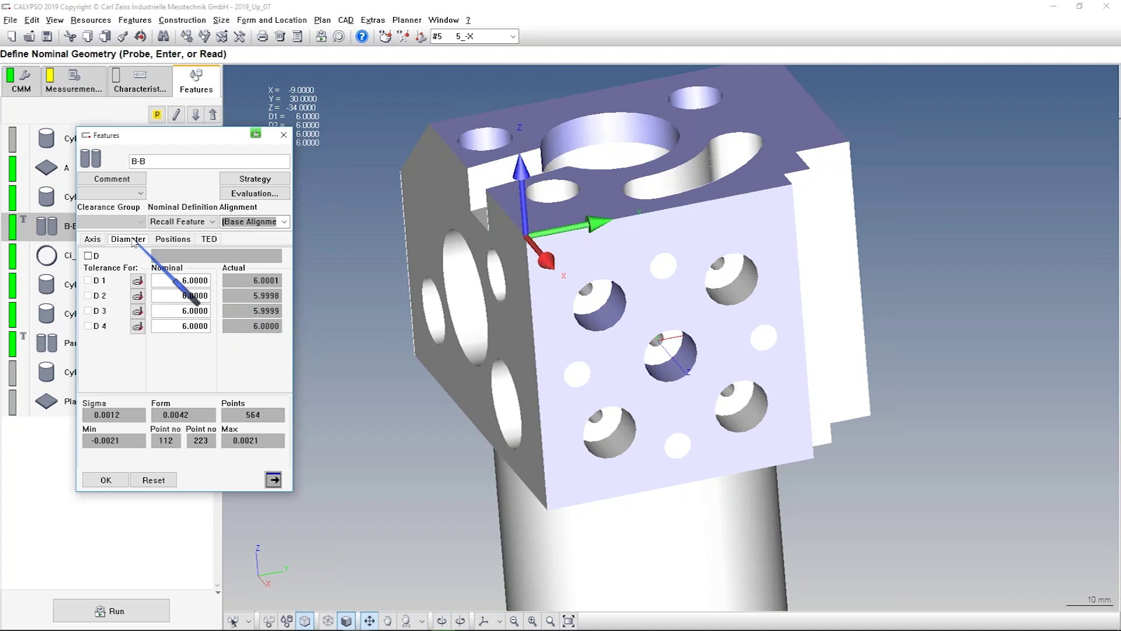
{"action": "left_click", "coordinate": [95, 240]}
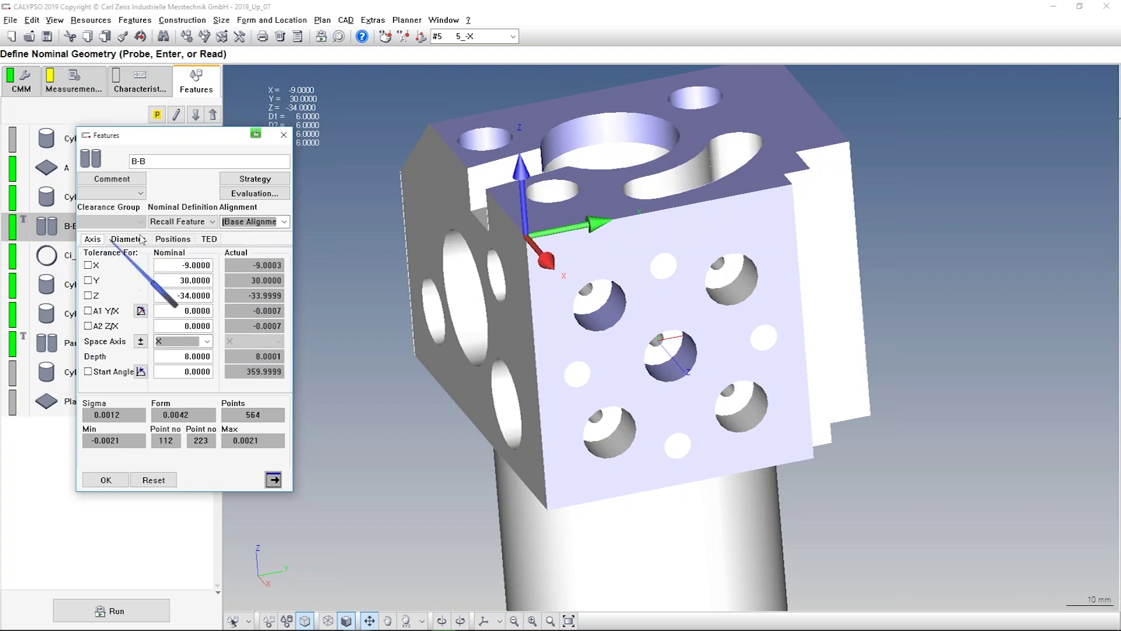
- Evaluate B-B as Maximum Inscribed Element, giving form 0.0041, and save it
{"action": "left_click", "coordinate": [257, 194]}
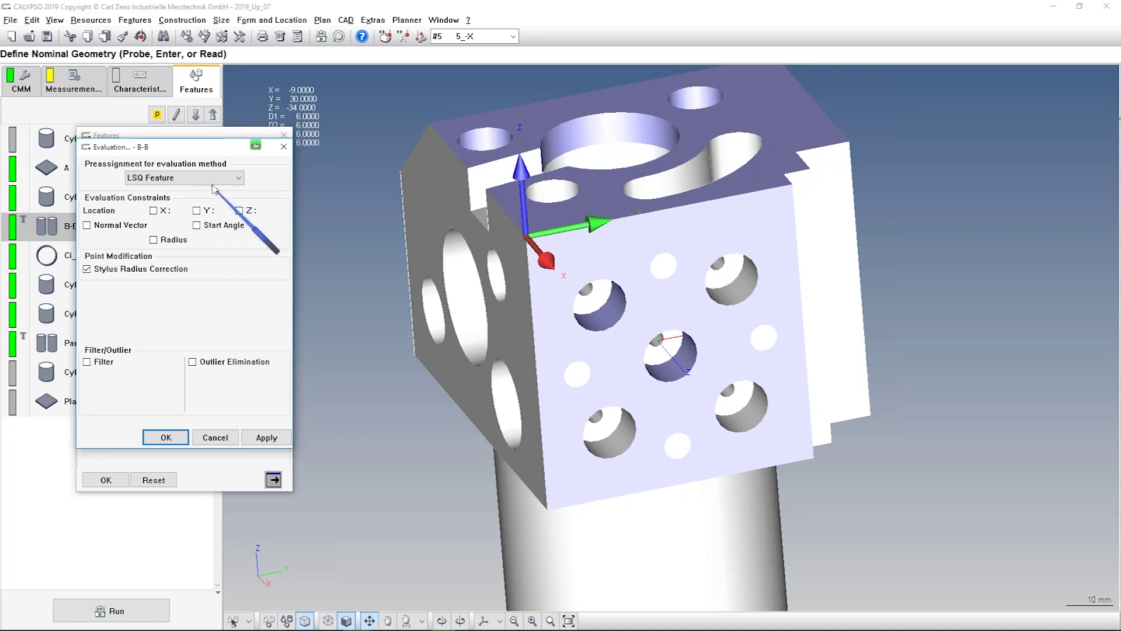
{"action": "left_click", "coordinate": [238, 177]}
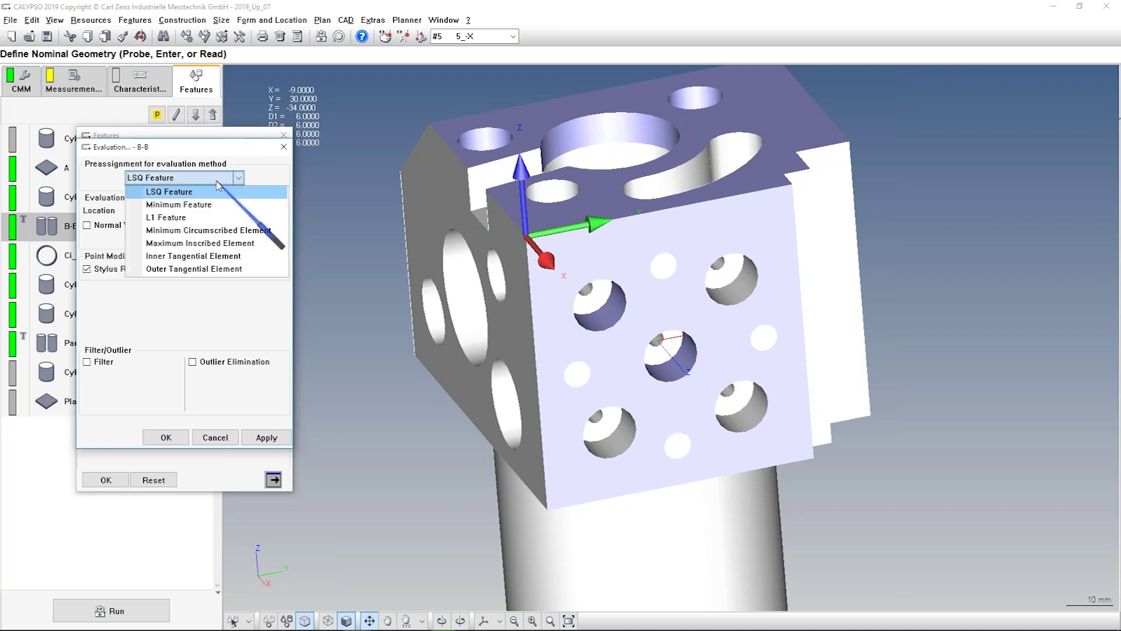
{"action": "left_click", "coordinate": [205, 244]}
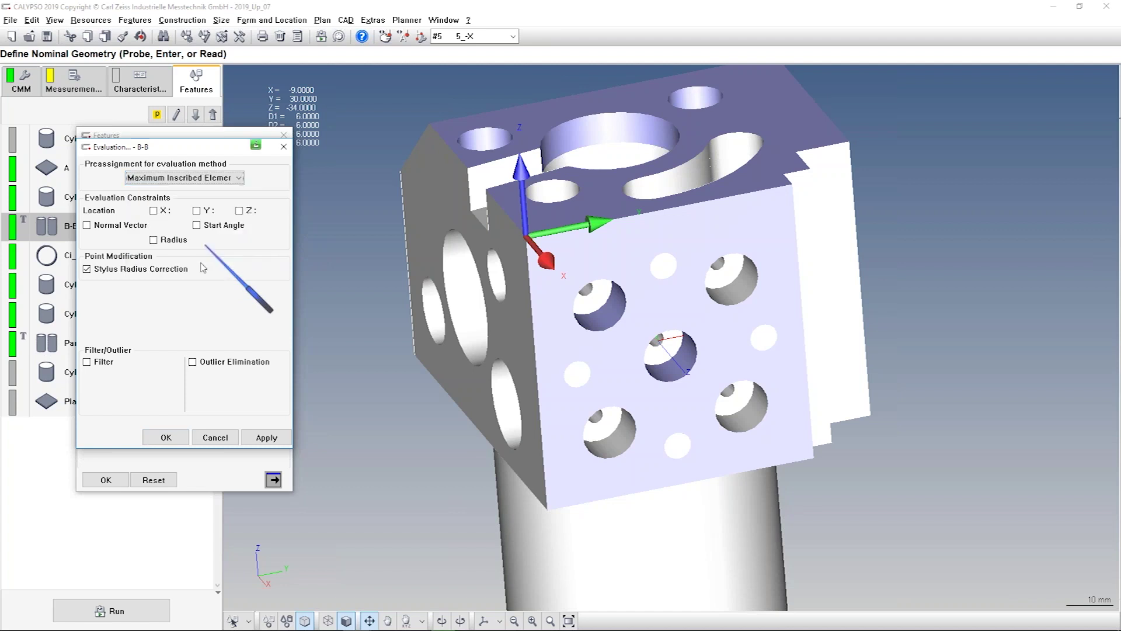
{"action": "left_click", "coordinate": [166, 438]}
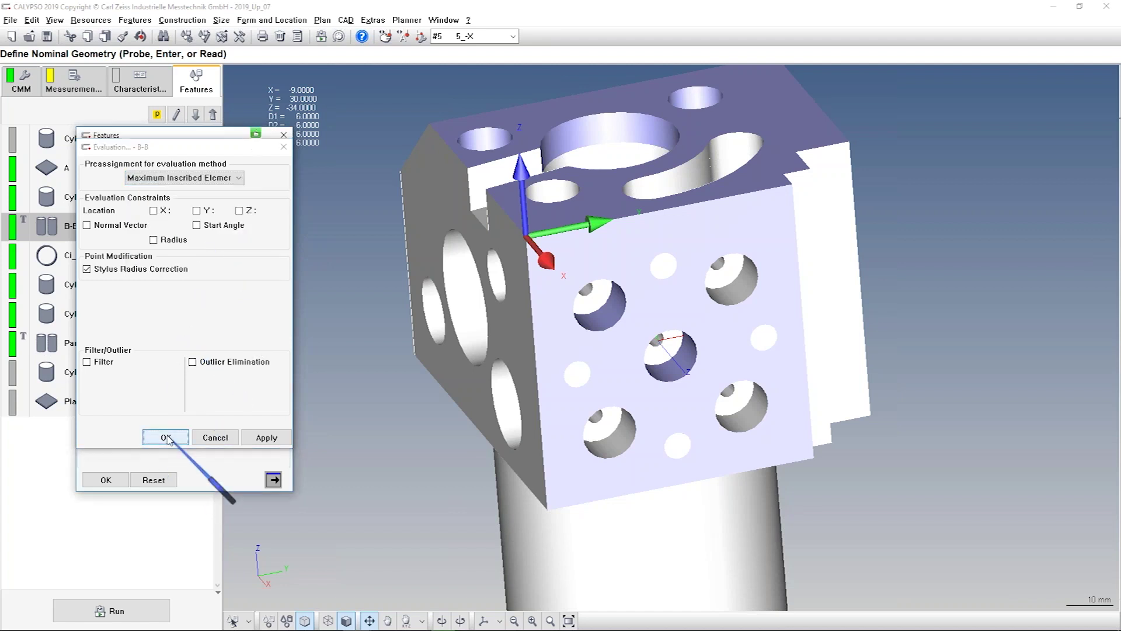
{"action": "left_click", "coordinate": [119, 485]}
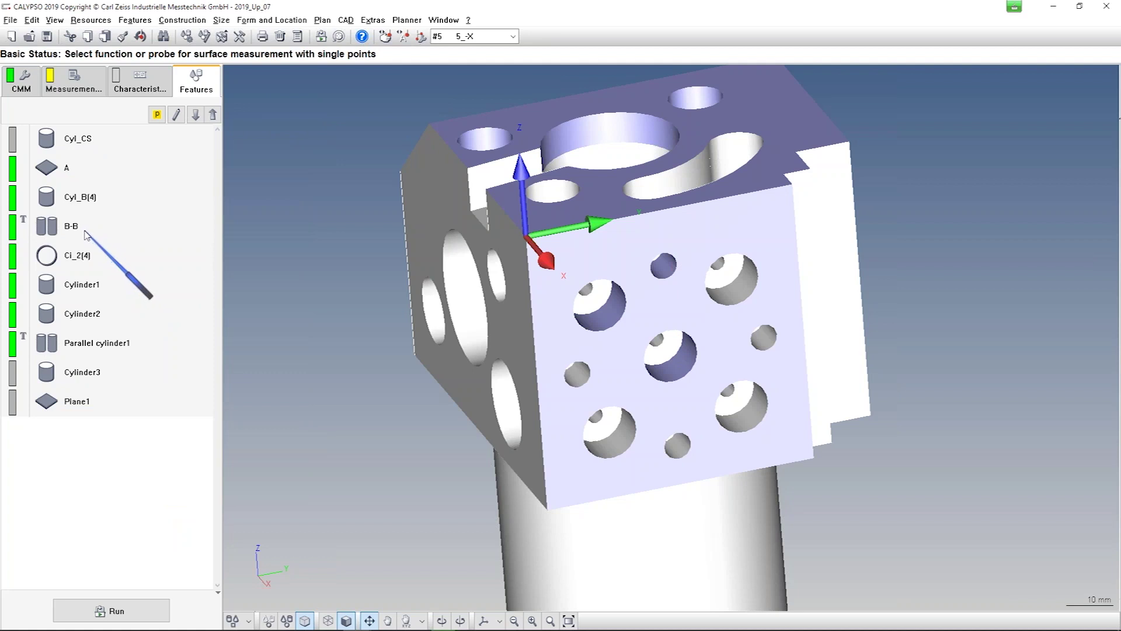
{"action": "double_click", "coordinate": [86, 234]}
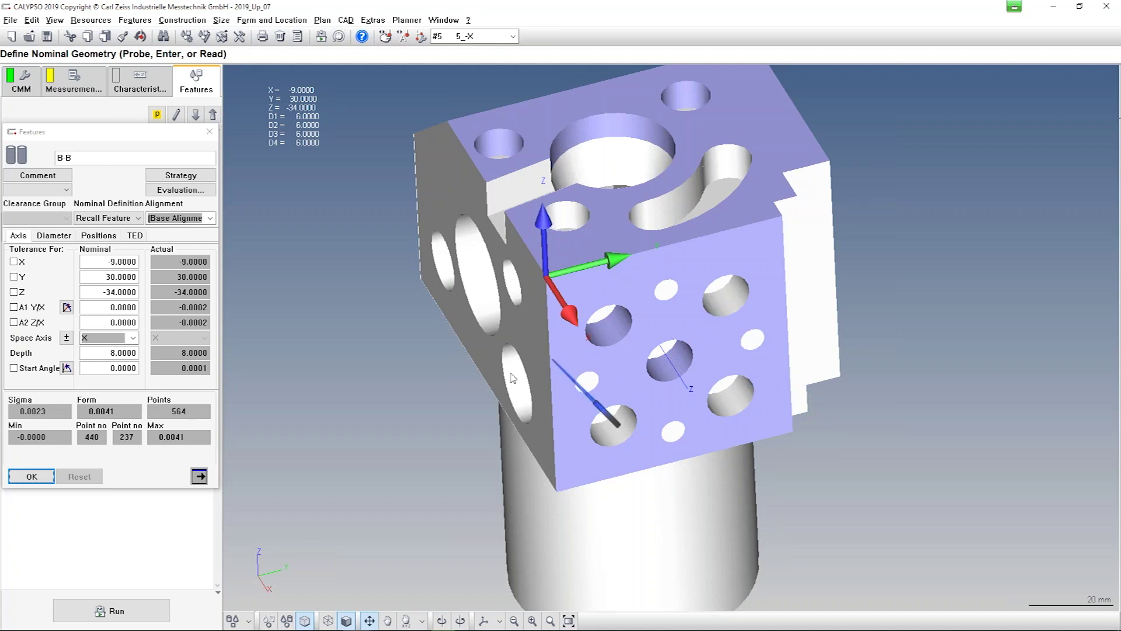
{"action": "left_click", "coordinate": [31, 477]}
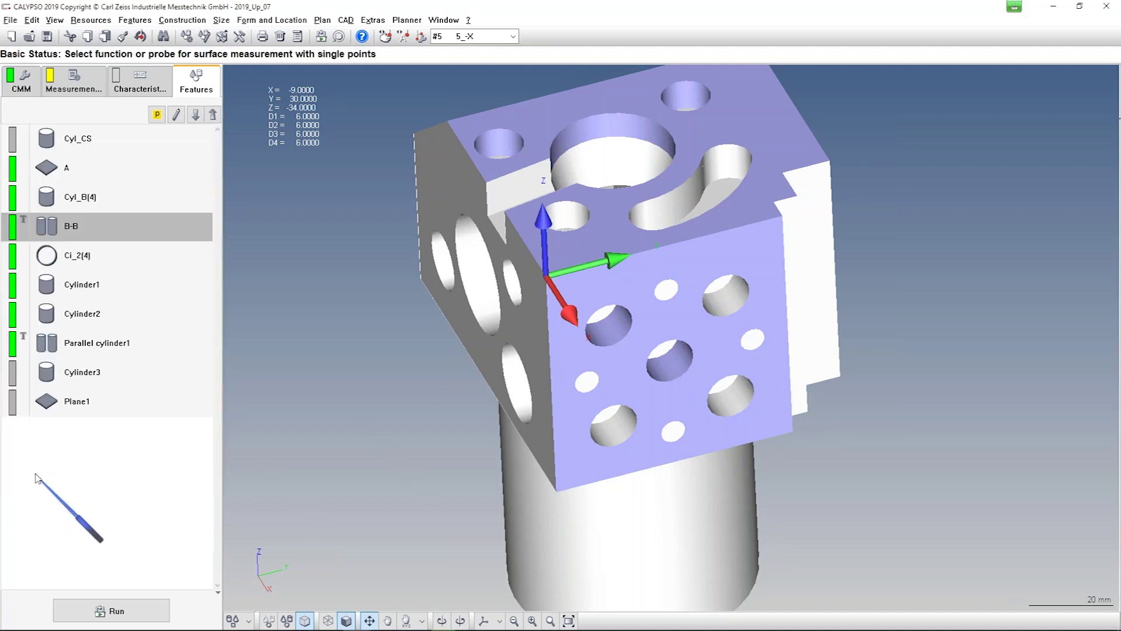